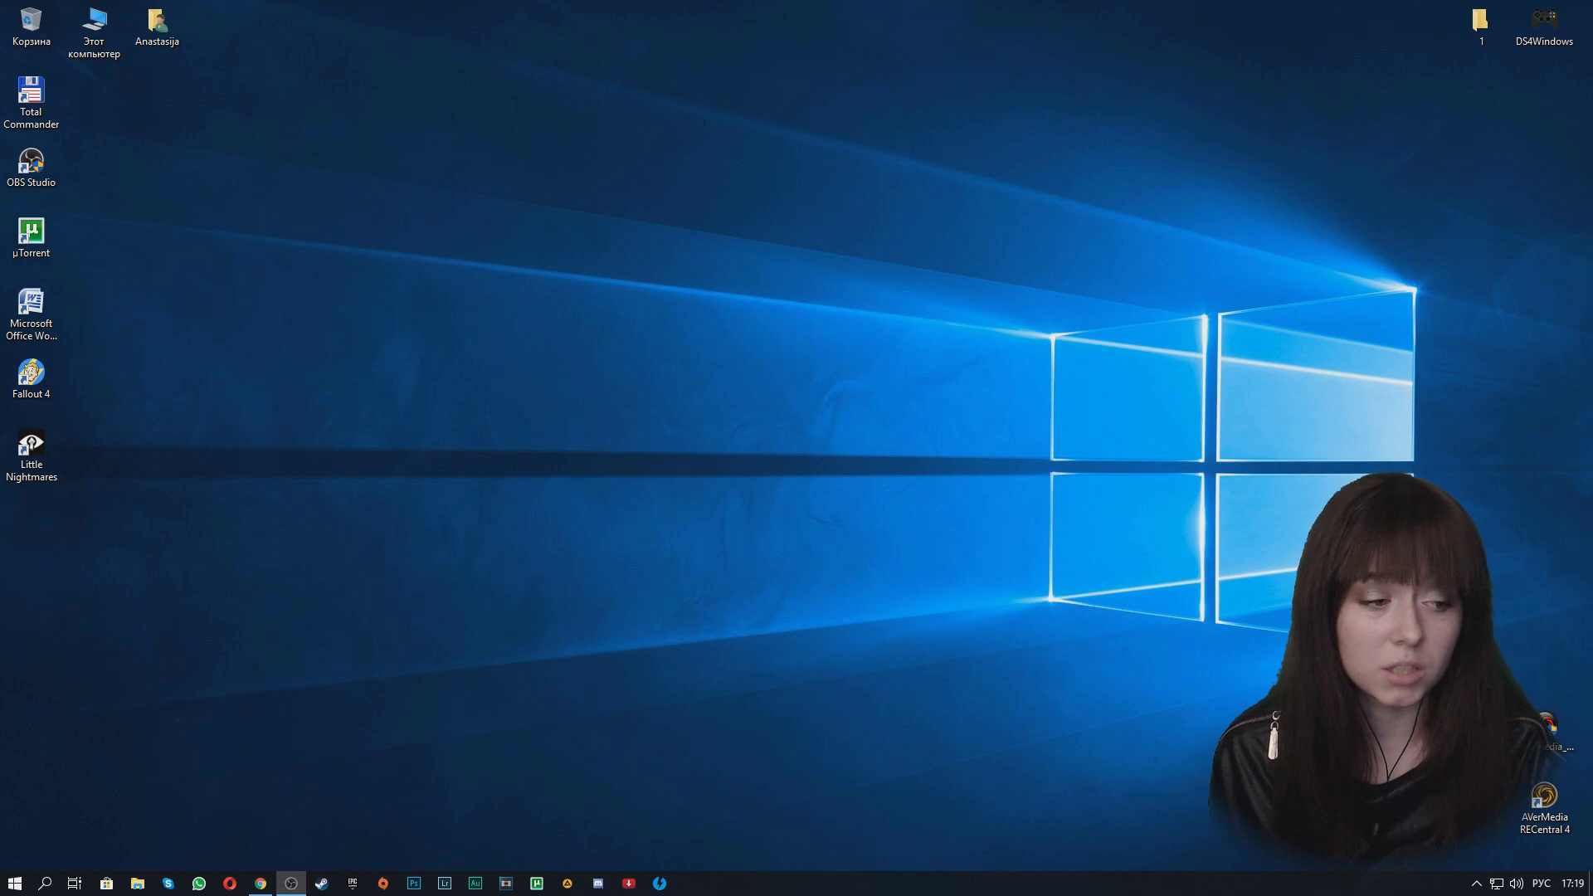
Step: Open the Windows sound settings and display the list of recording devices
{"action": "right_click", "coordinate": [1514, 885]}
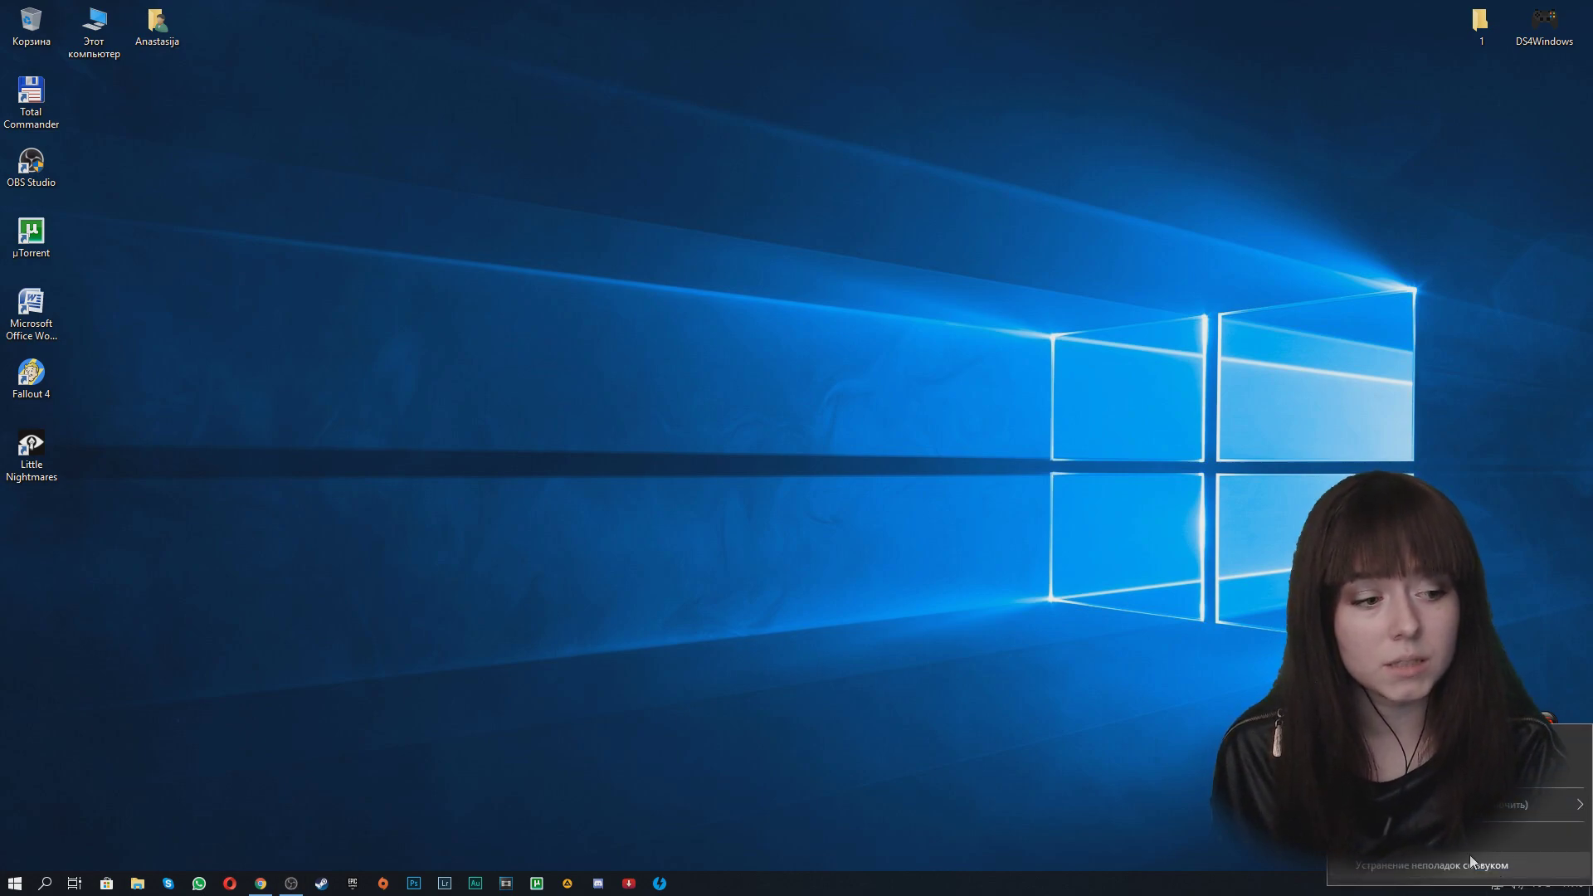
{"action": "left_click", "coordinate": [1429, 848]}
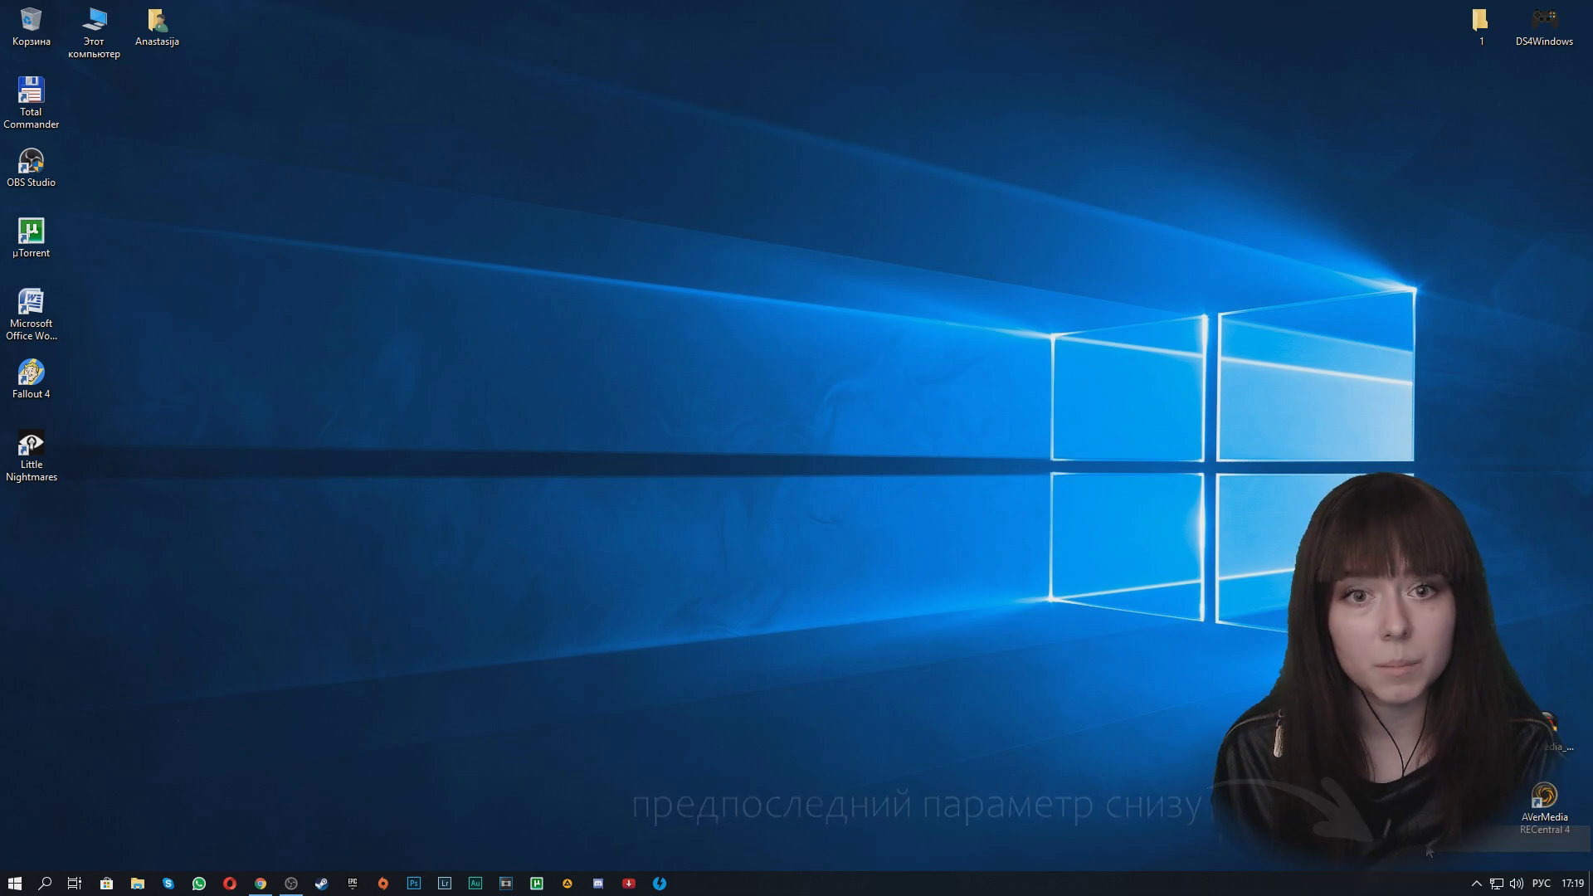
{"action": "left_click_drag", "start_coordinate": [289, 33], "coordinate": [619, 195]}
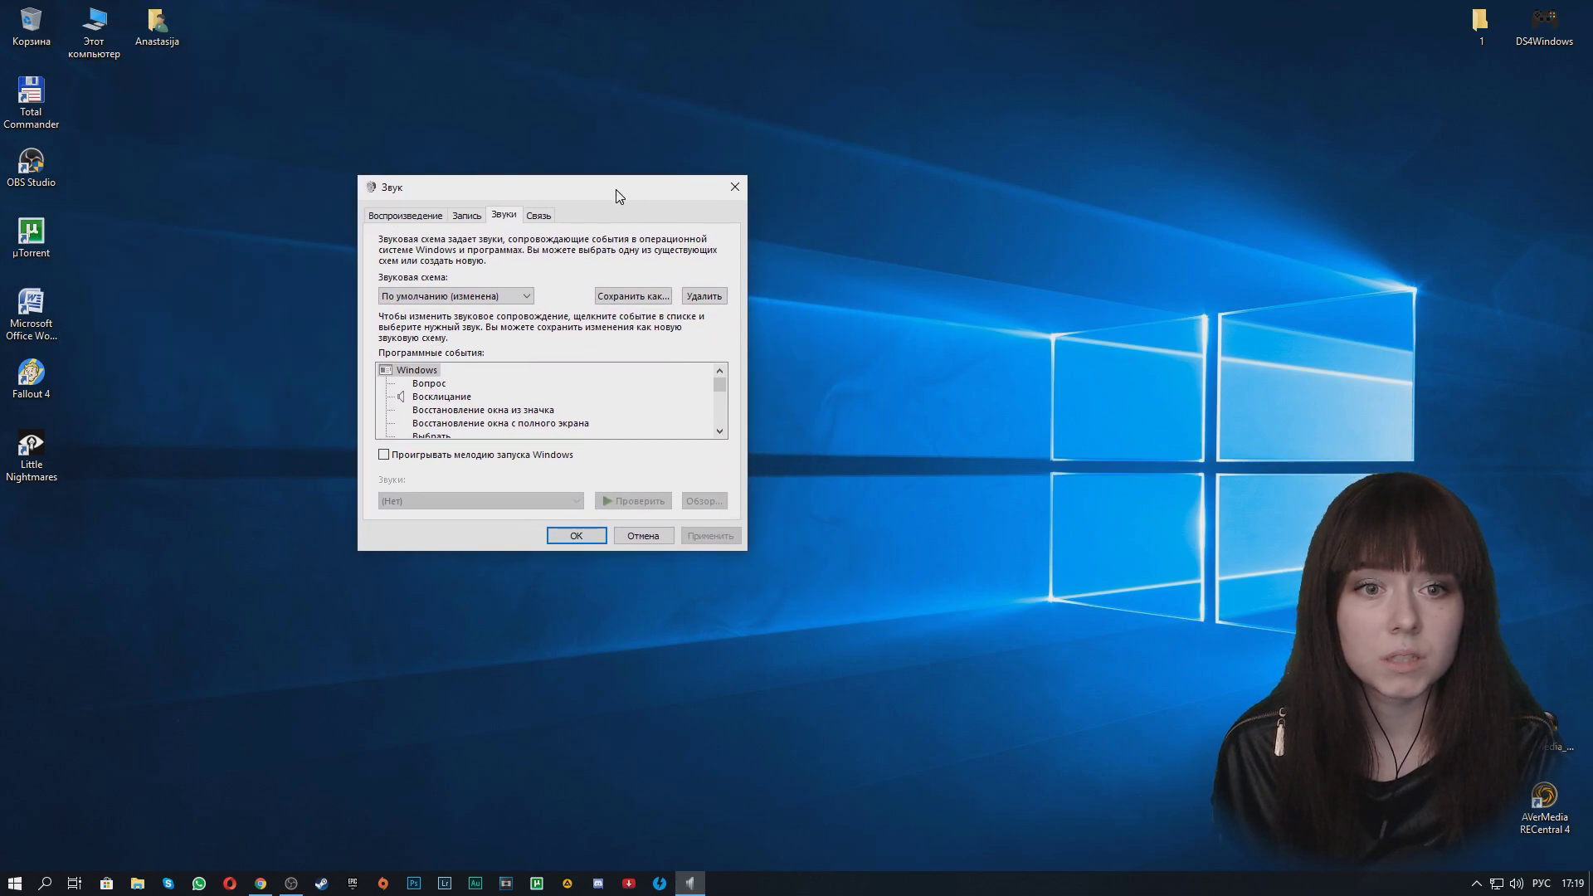
{"action": "left_click", "coordinate": [466, 218]}
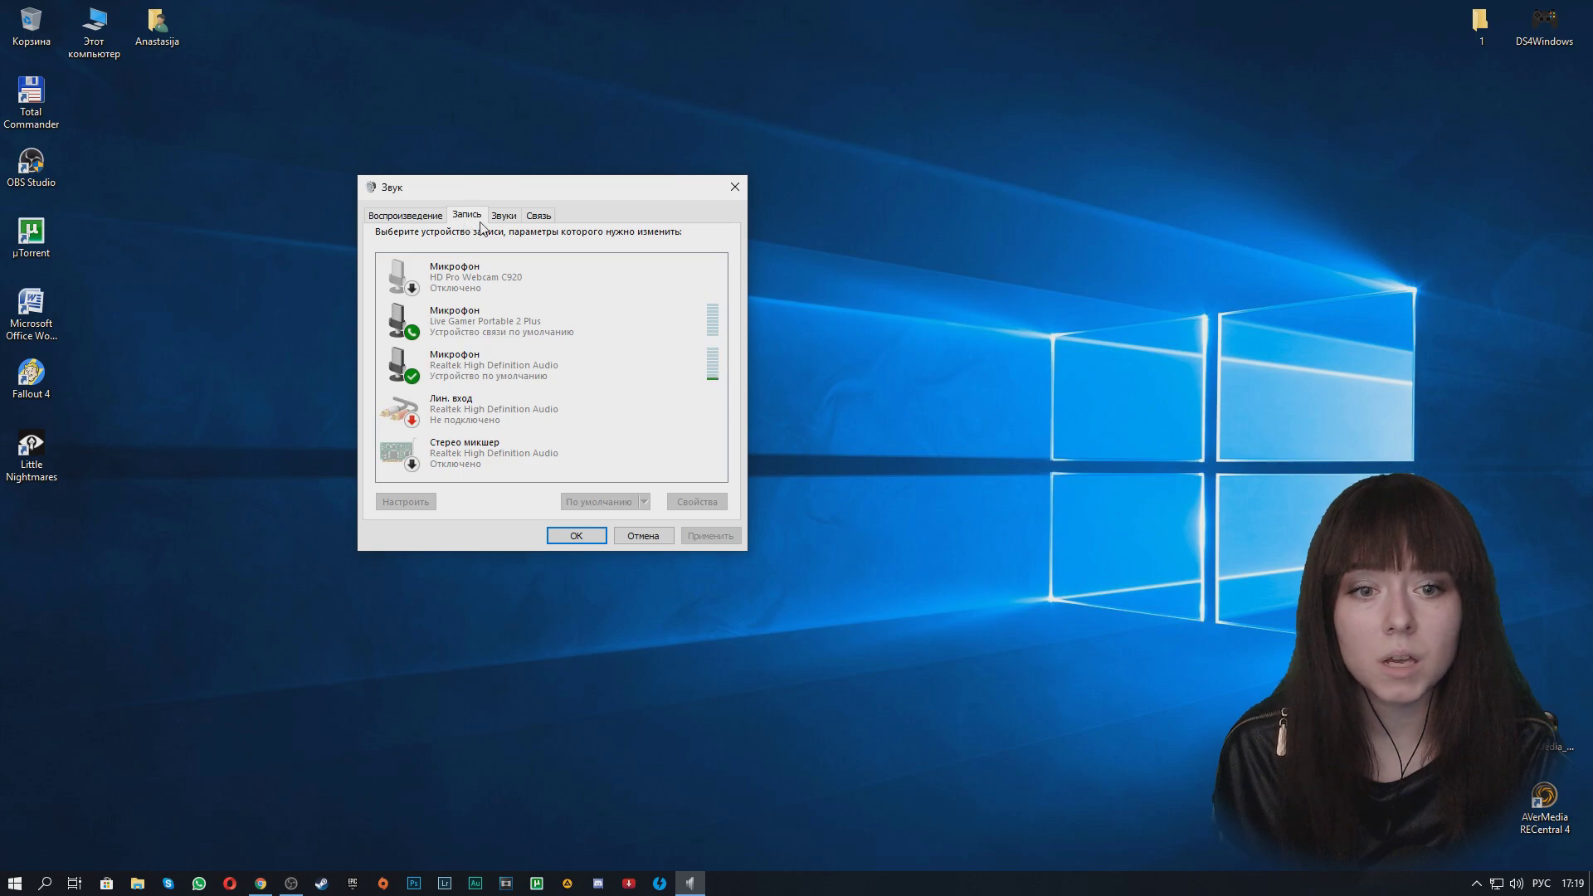
Step: Open the properties of the Live Gamer Portable 2 Plus microphone
{"action": "right_click", "coordinate": [556, 331]}
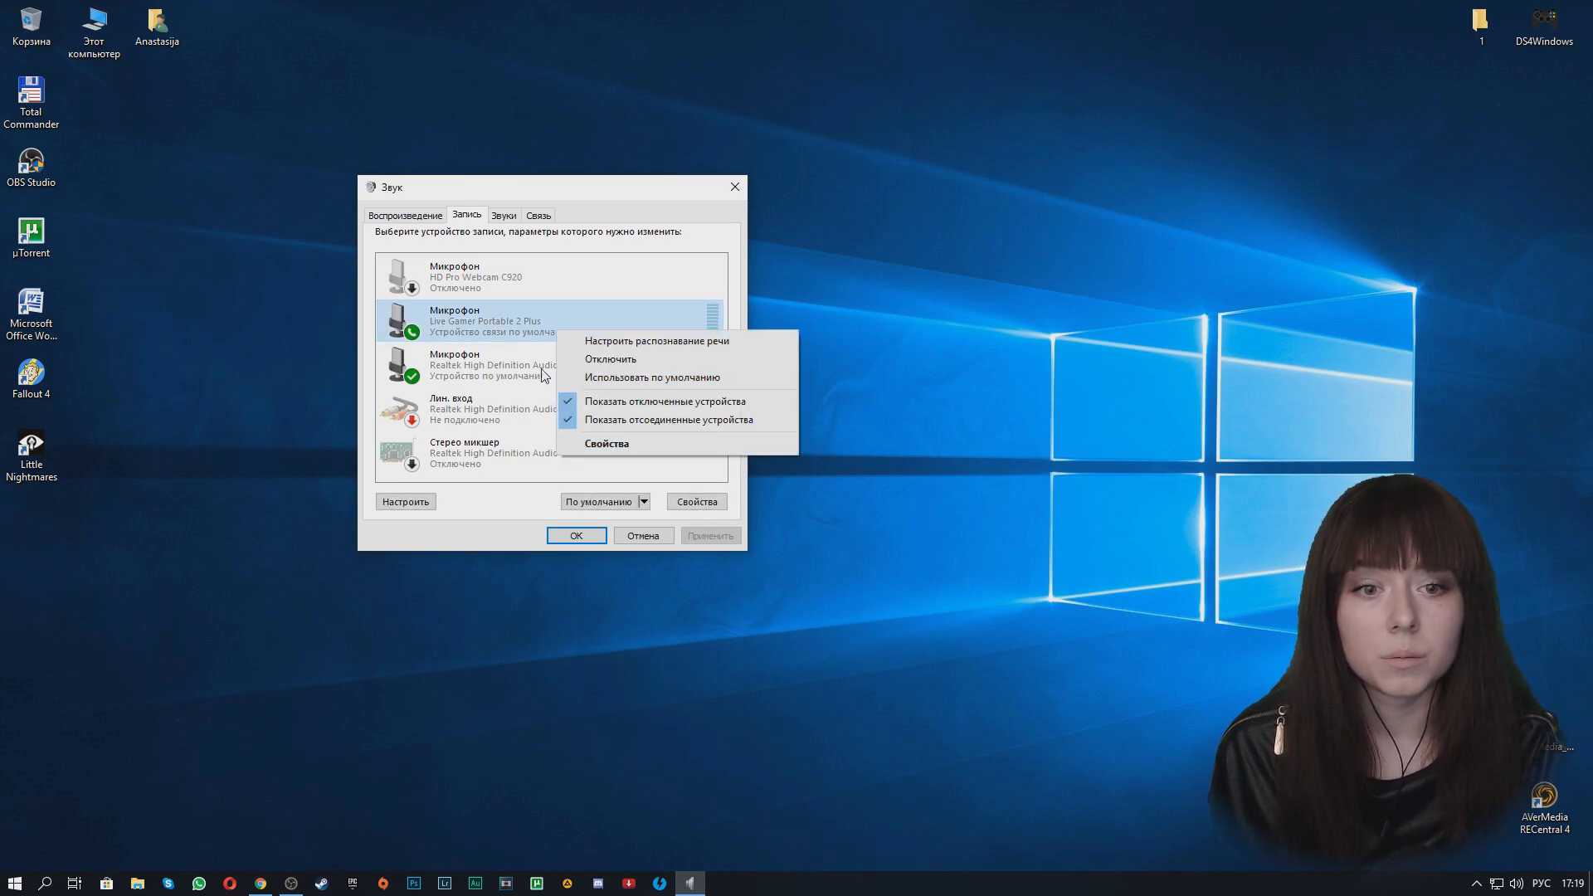
{"action": "right_click", "coordinate": [525, 320]}
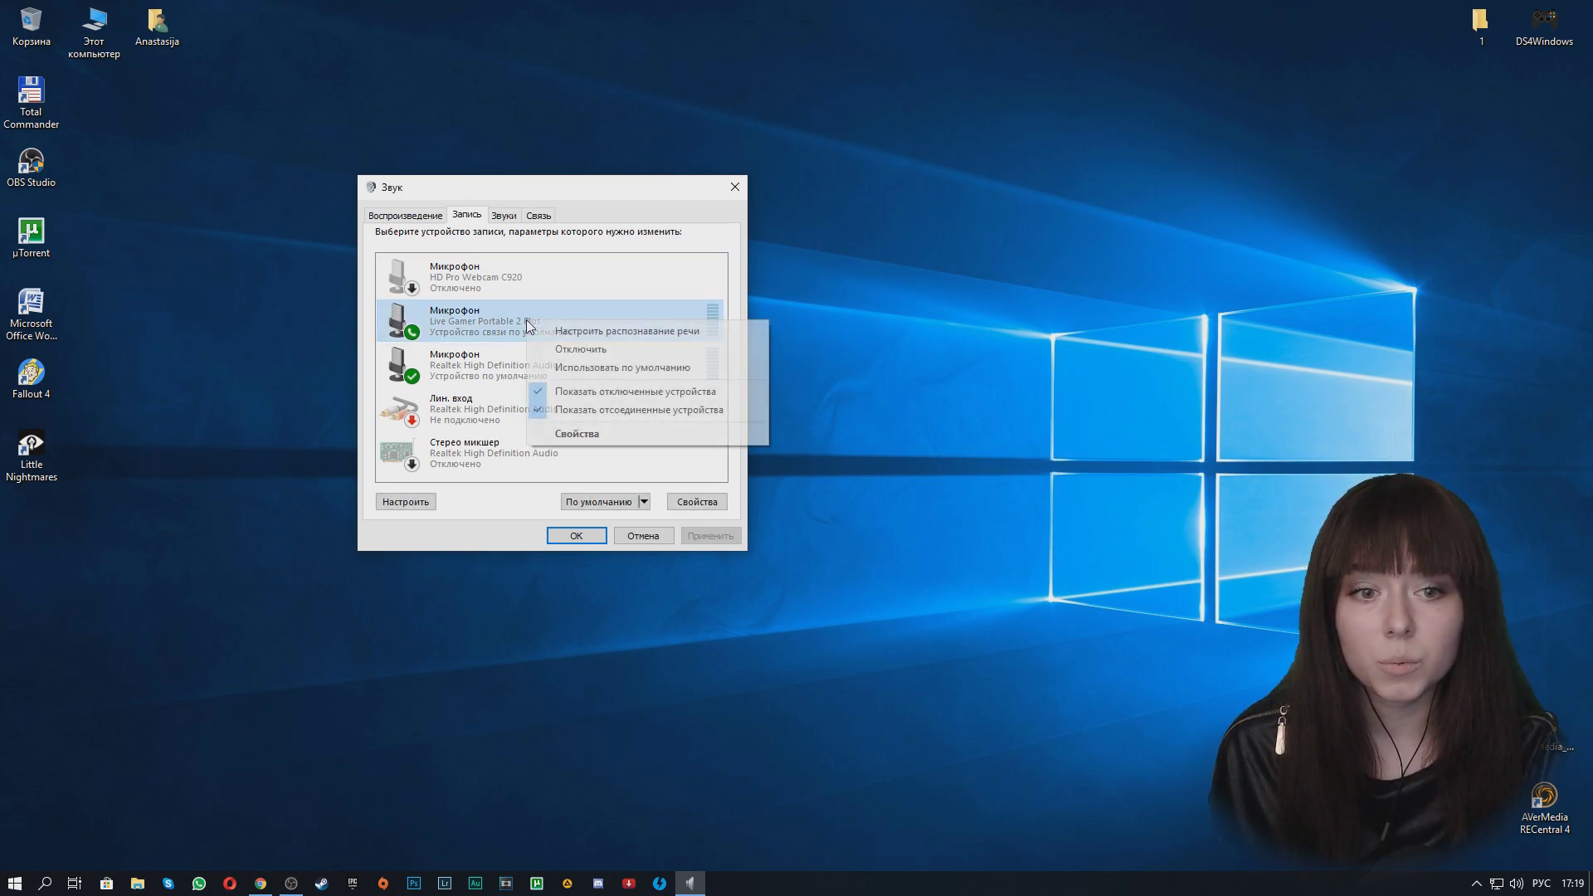
{"action": "left_click", "coordinate": [570, 433]}
{"action": "left_click_drag", "start_coordinate": [662, 261], "coordinate": [667, 242]}
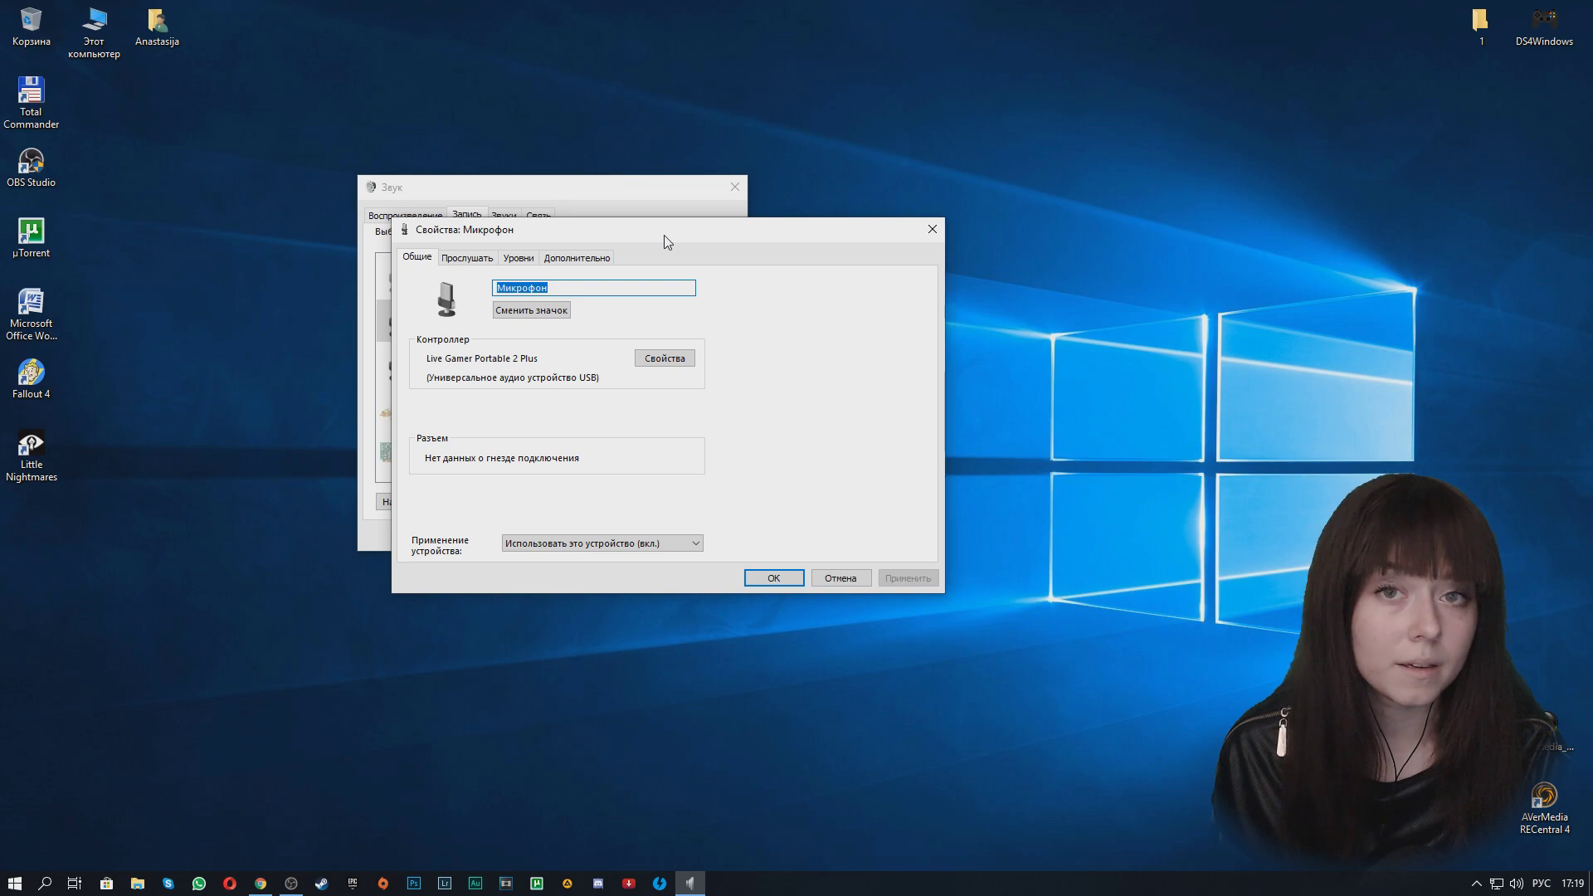
Step: Check the driver information of the Live Gamer Portable 2 Plus controller, then close its device properties
{"action": "left_click", "coordinate": [664, 358]}
{"action": "left_click", "coordinate": [129, 365]}
{"action": "left_click", "coordinate": [150, 108]}
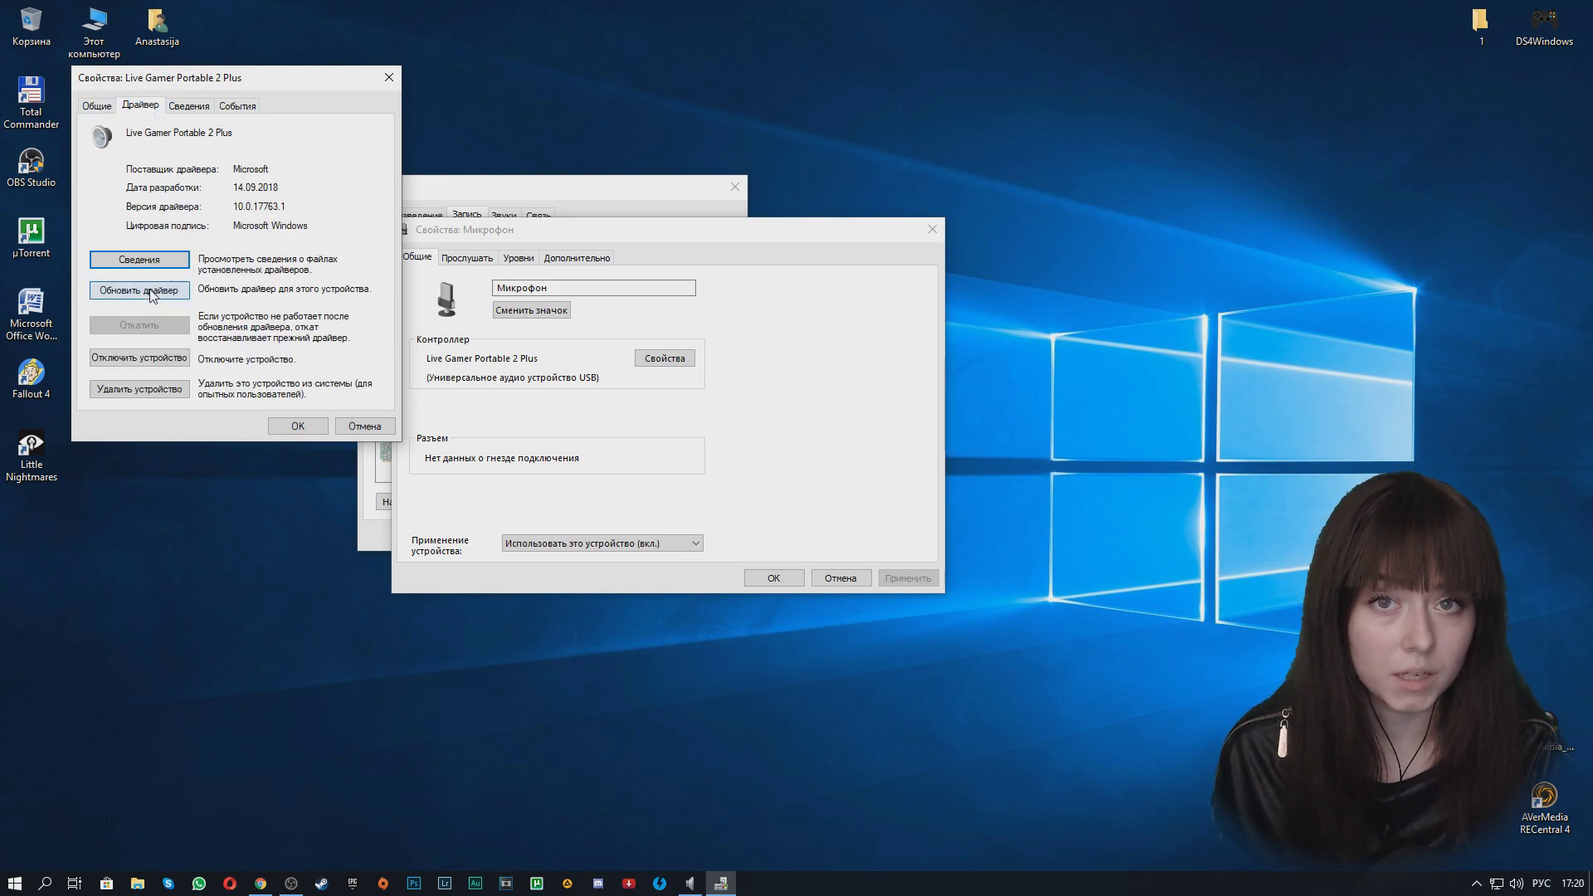
{"action": "left_click", "coordinate": [305, 423]}
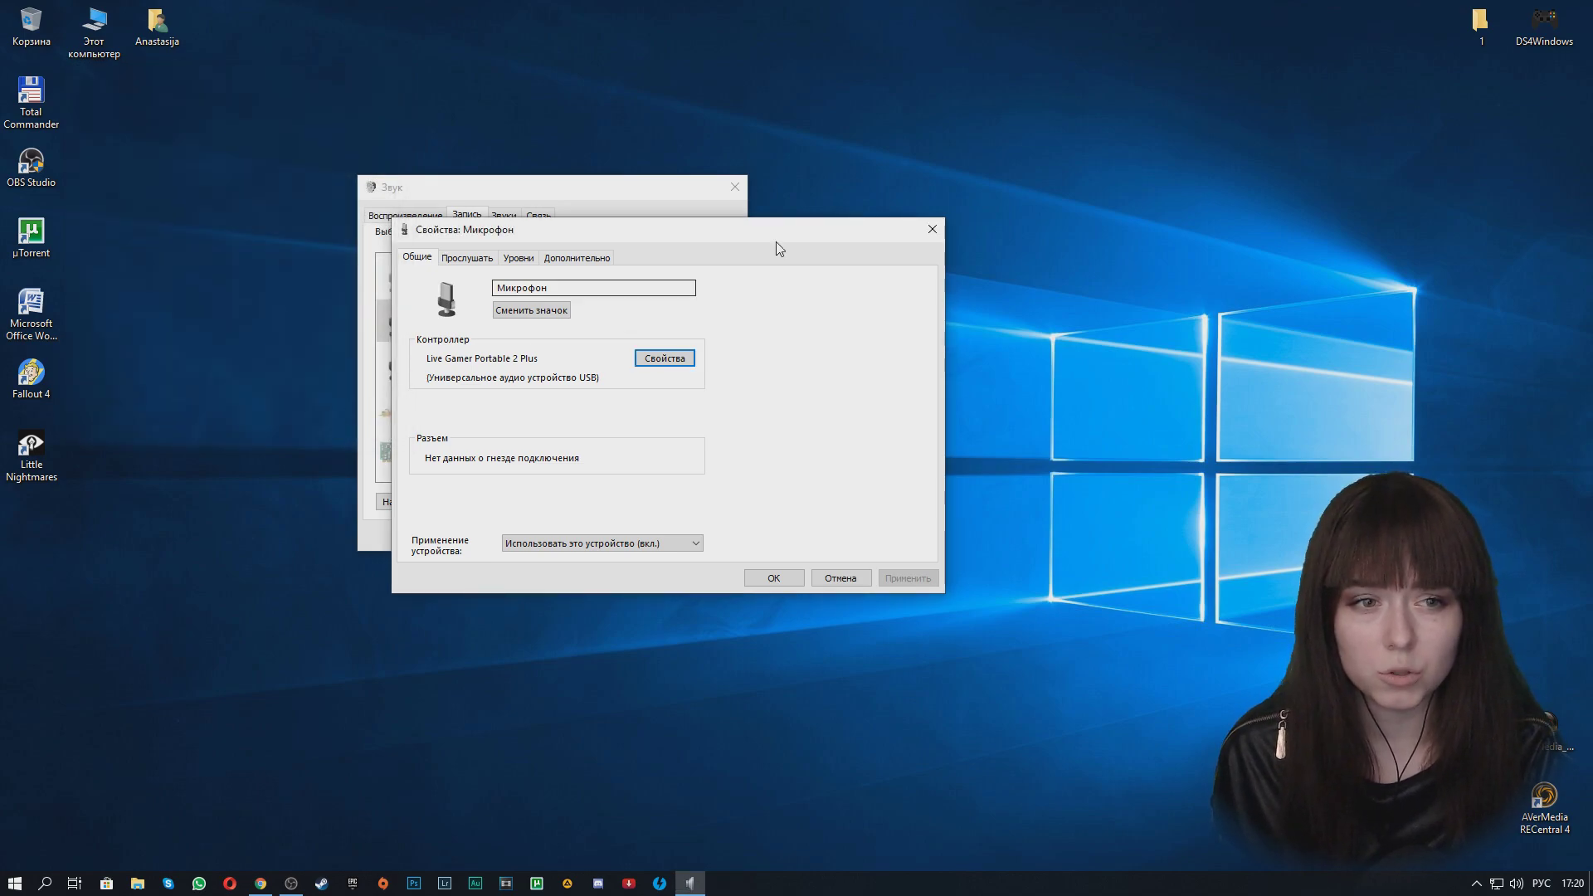
Step: Choose "Динамики (Realtek High Definition Audio)" as the playback device for listening to the capture card's microphone
{"action": "left_click_drag", "start_coordinate": [785, 232], "coordinate": [791, 240]}
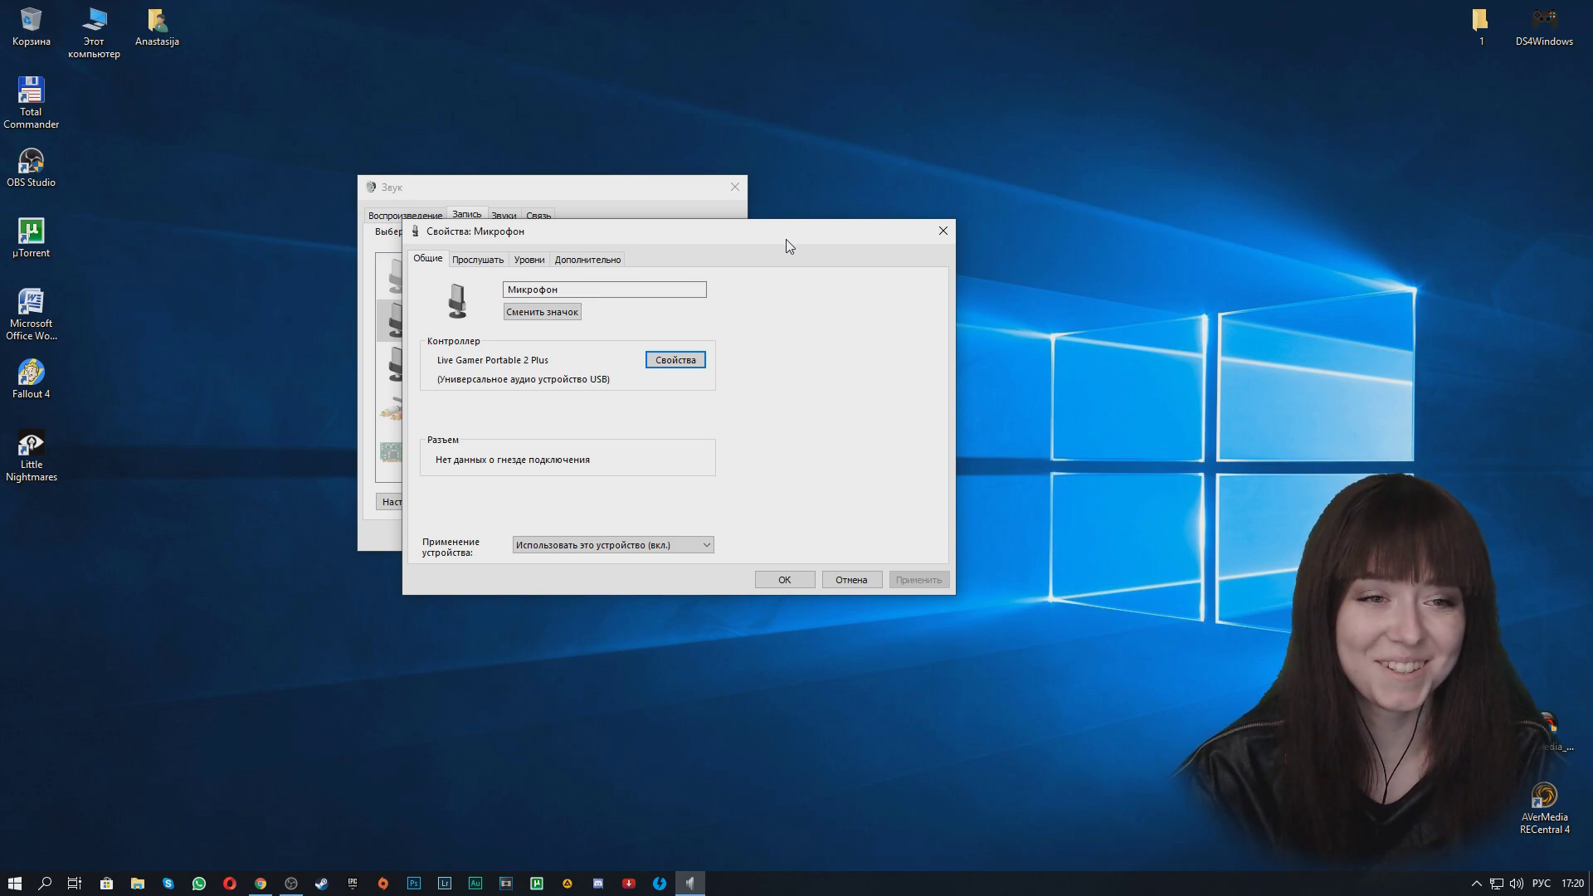
{"action": "mouse_move", "coordinate": [788, 246]}
{"action": "left_mouse_down"}
{"action": "mouse_move", "coordinate": [845, 233]}
{"action": "mouse_move", "coordinate": [816, 250]}
{"action": "left_mouse_up"}
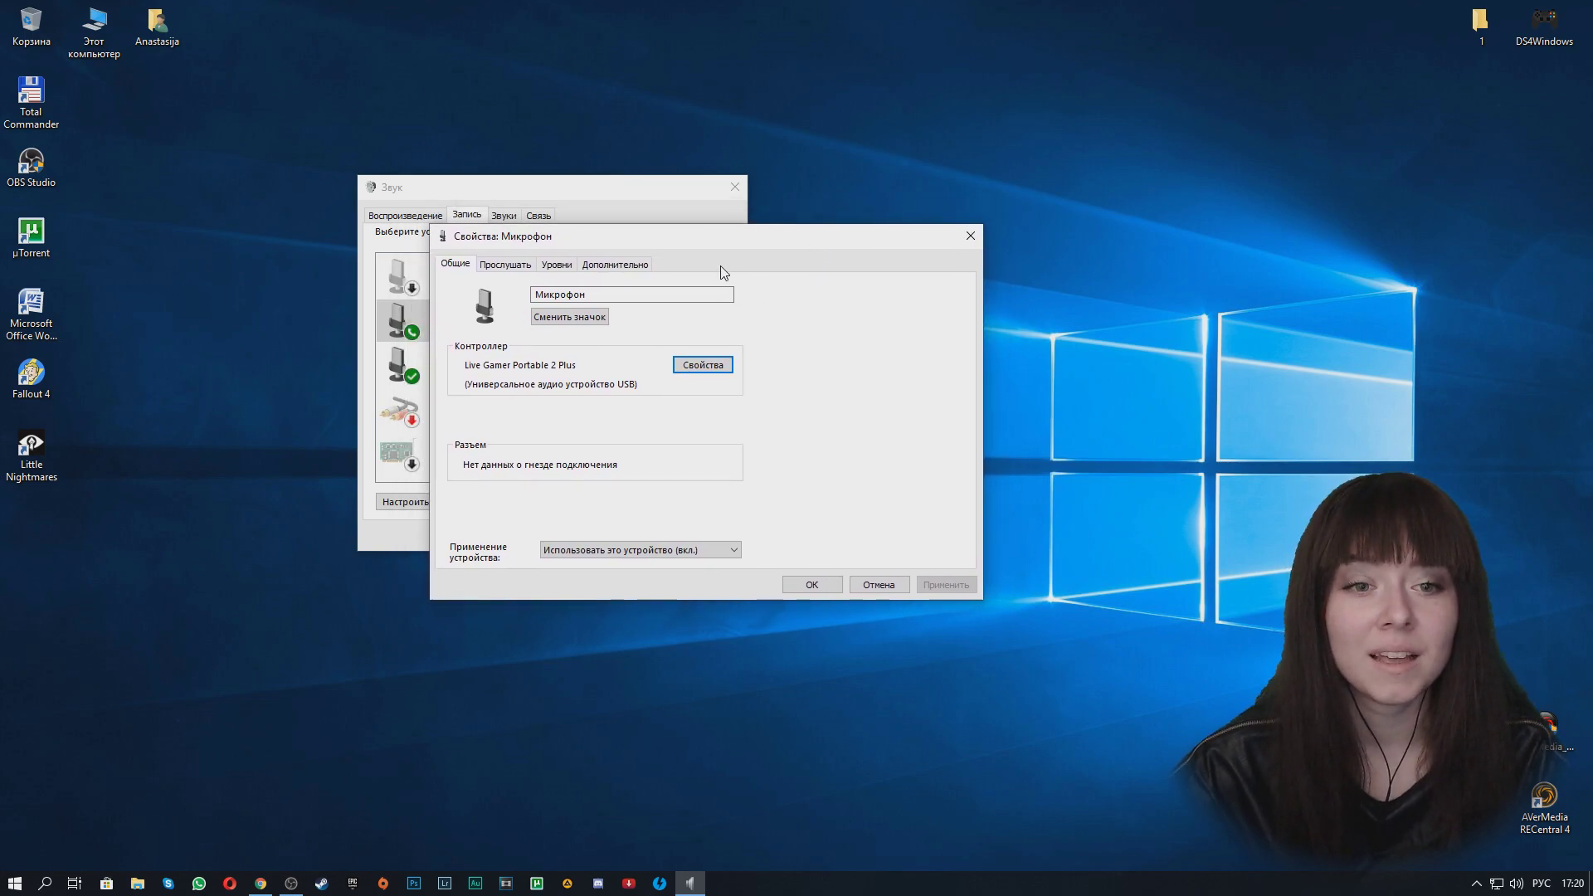
{"action": "left_click", "coordinate": [514, 266]}
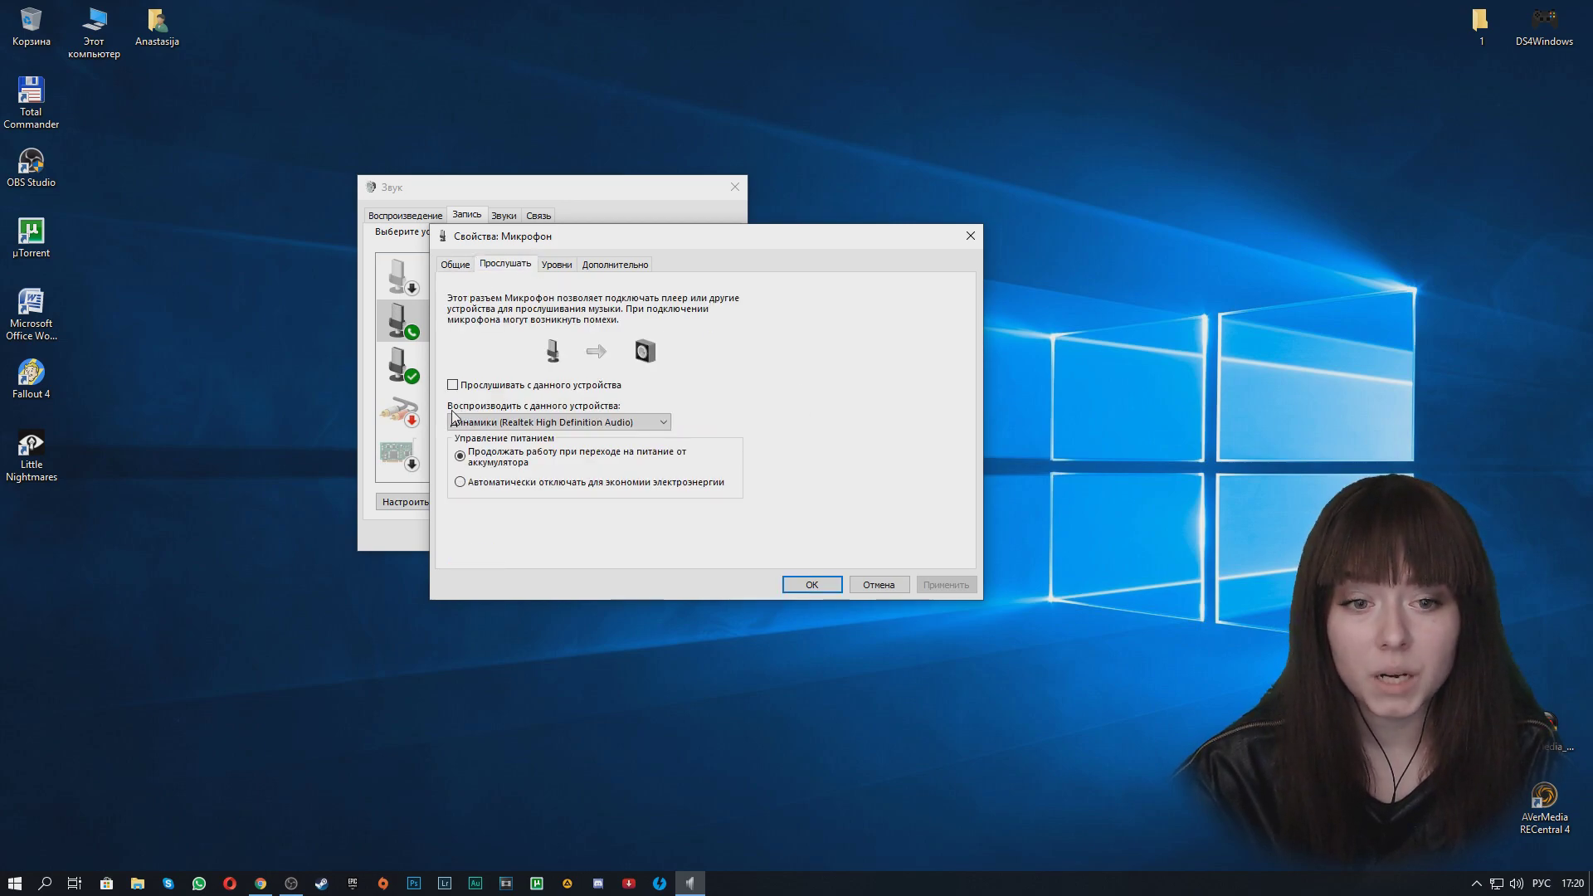
{"action": "left_click", "coordinate": [609, 423]}
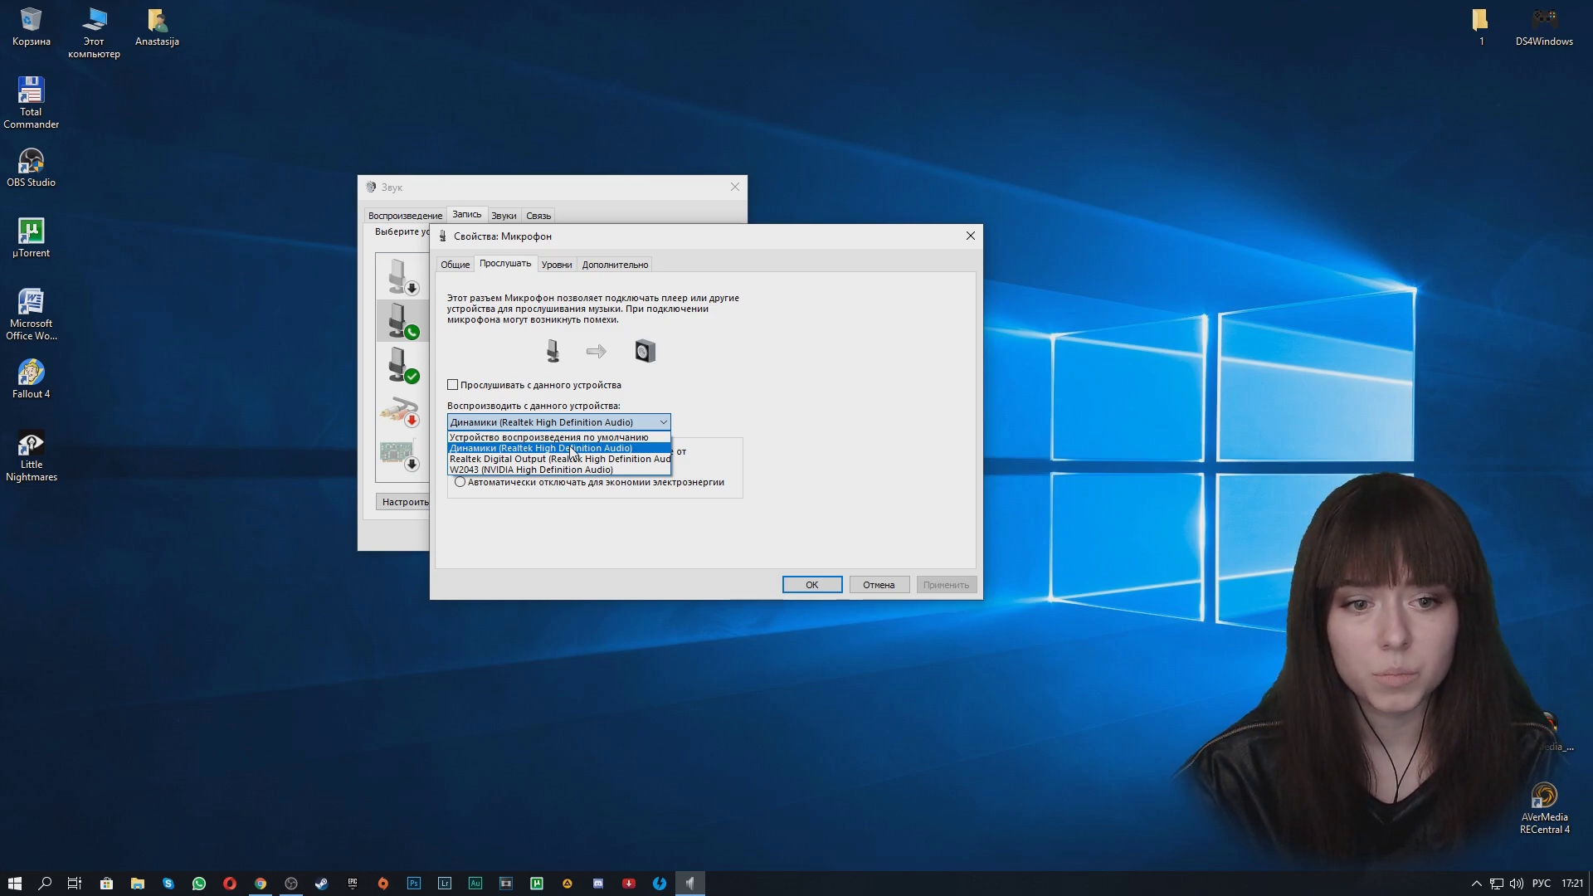
{"action": "left_click", "coordinate": [571, 449]}
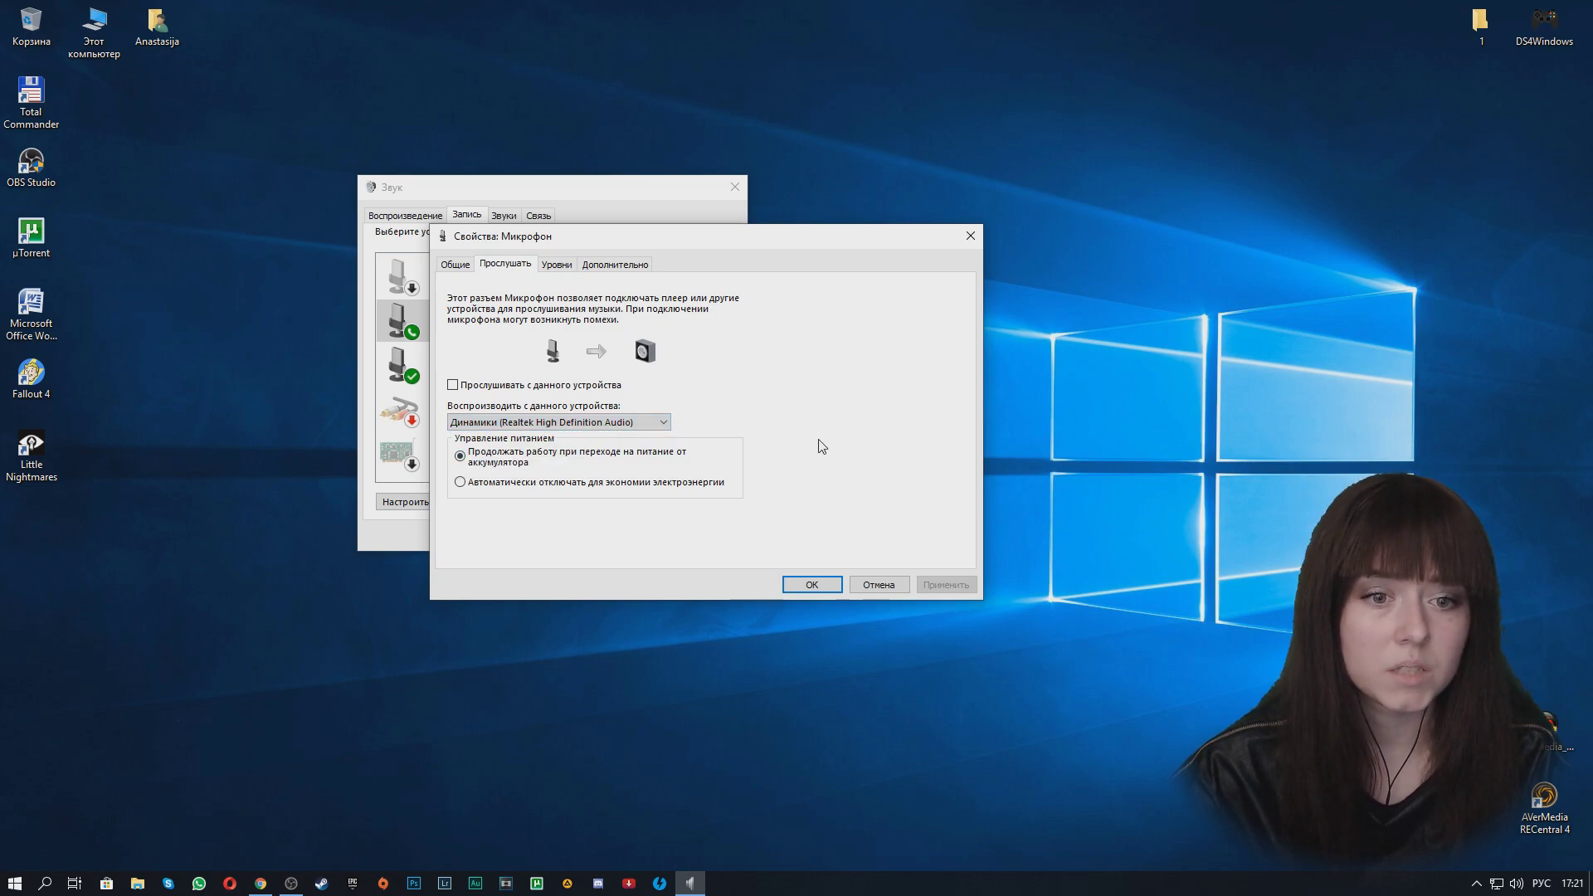
Step: Enable "Прослушивать с данного устройства" for the microphone, apply it, and close the sound settings
{"action": "left_click", "coordinate": [452, 385]}
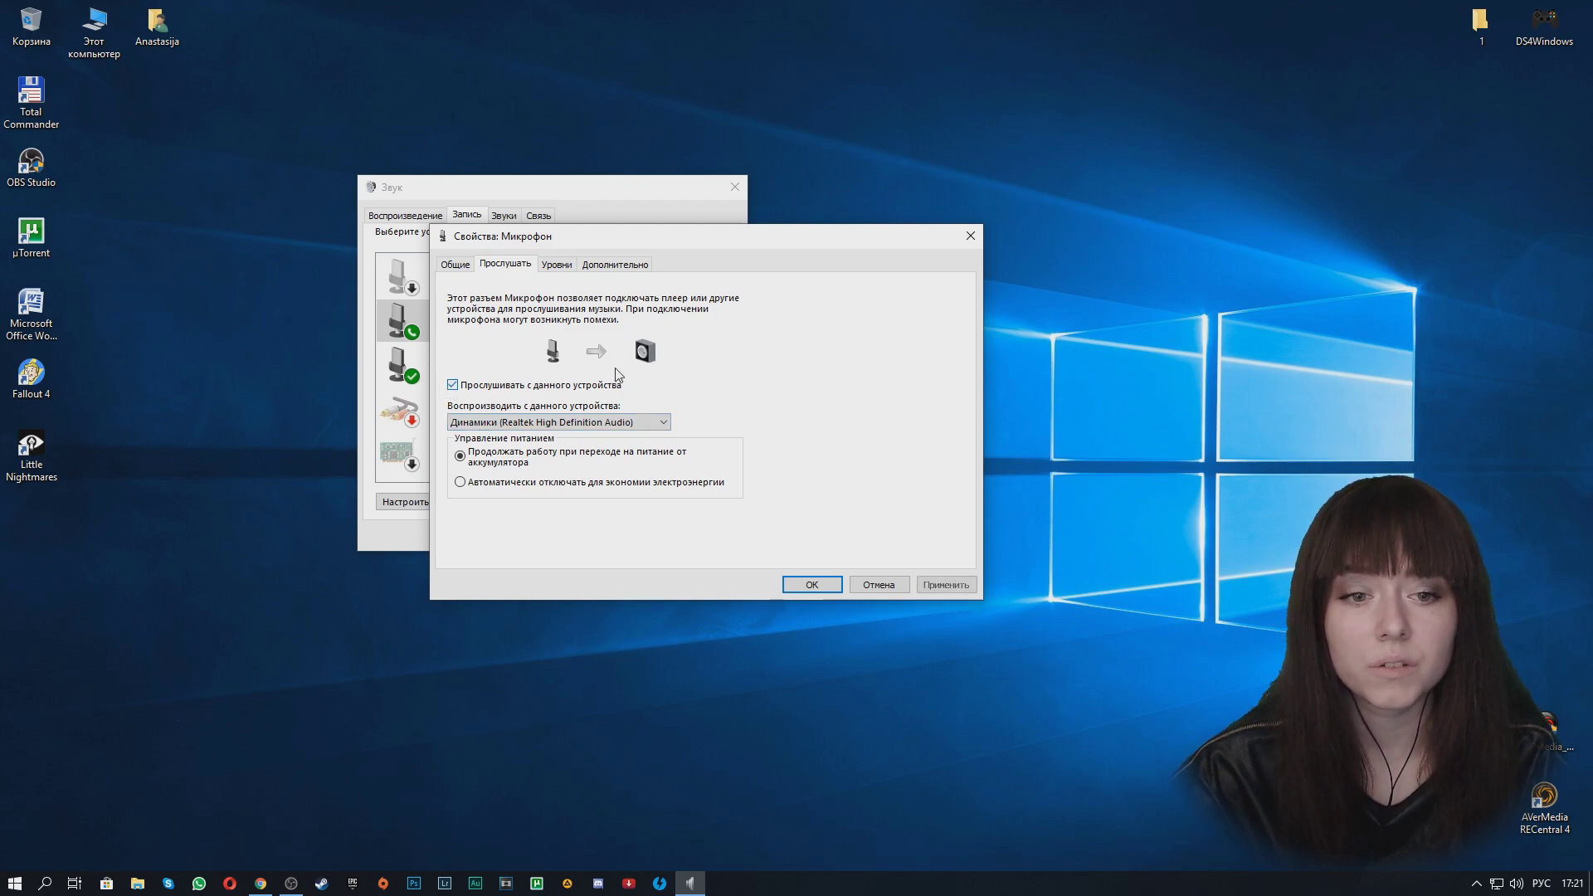
{"action": "left_click", "coordinate": [943, 586]}
{"action": "left_click", "coordinate": [811, 586]}
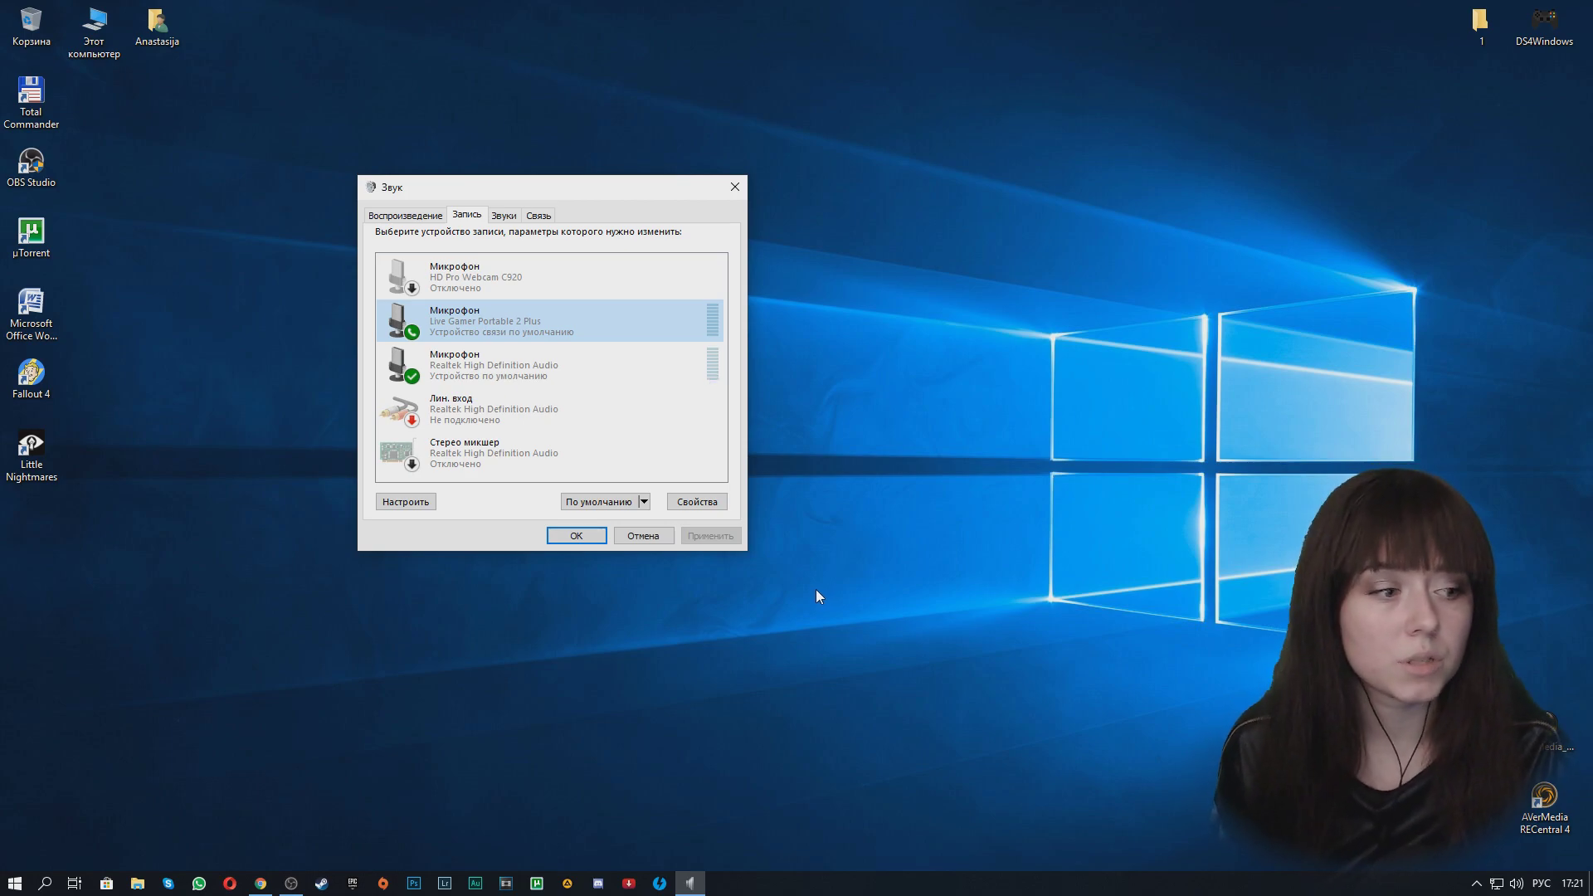
{"action": "left_click", "coordinate": [572, 535]}
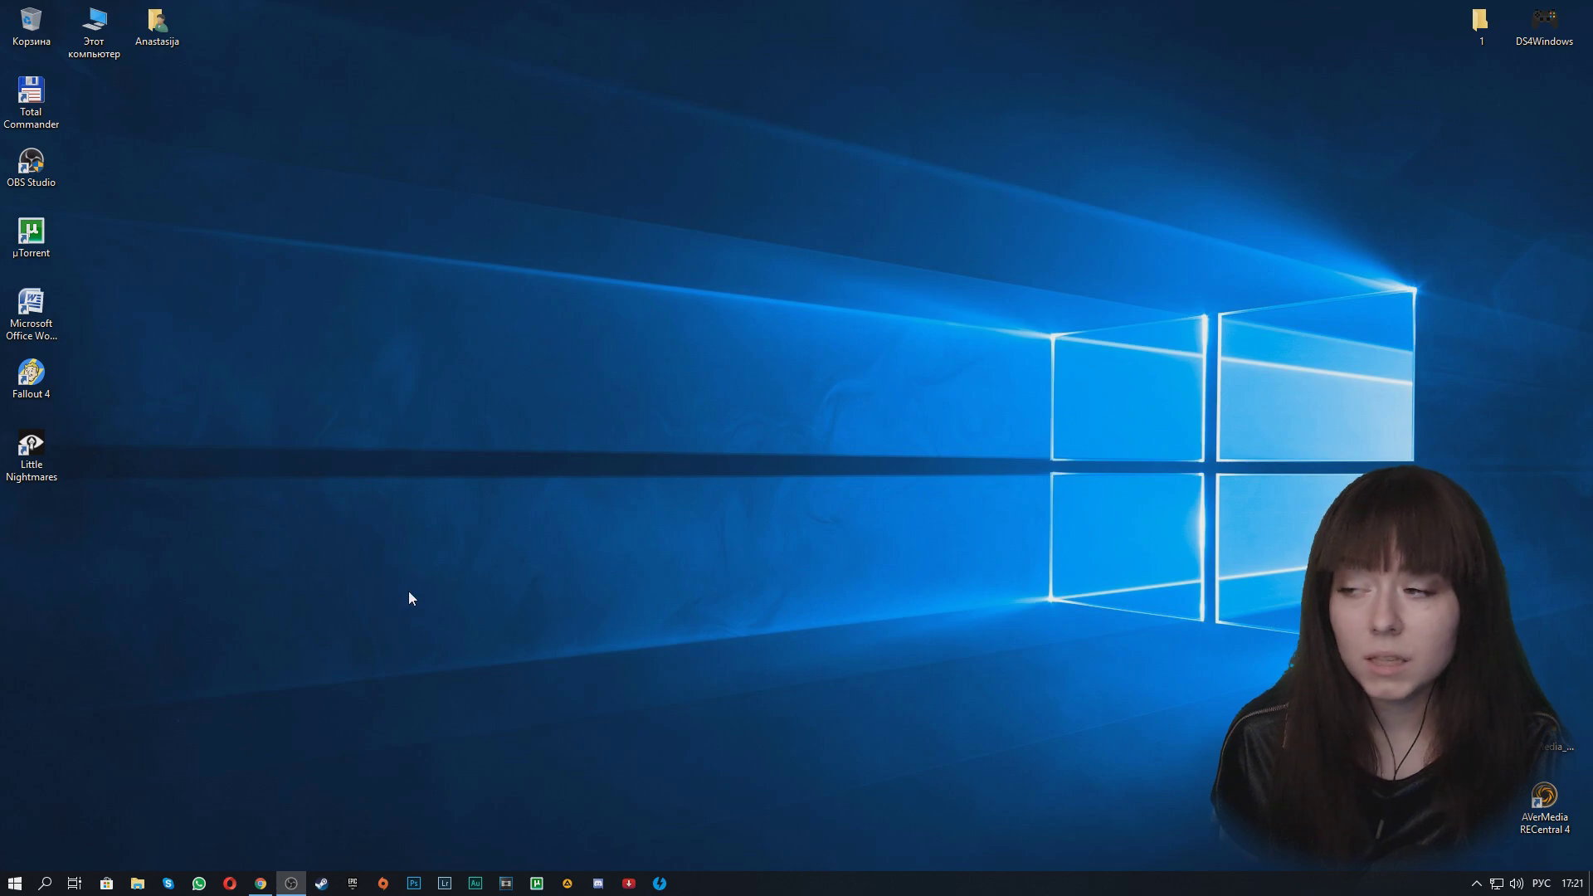
Step: Switch to OBS and select the "PS4 Pro" scene to show its sources
{"action": "key", "text": "alt+Tab"}
{"action": "left_click_drag", "start_coordinate": [793, 146], "coordinate": [796, 116]}
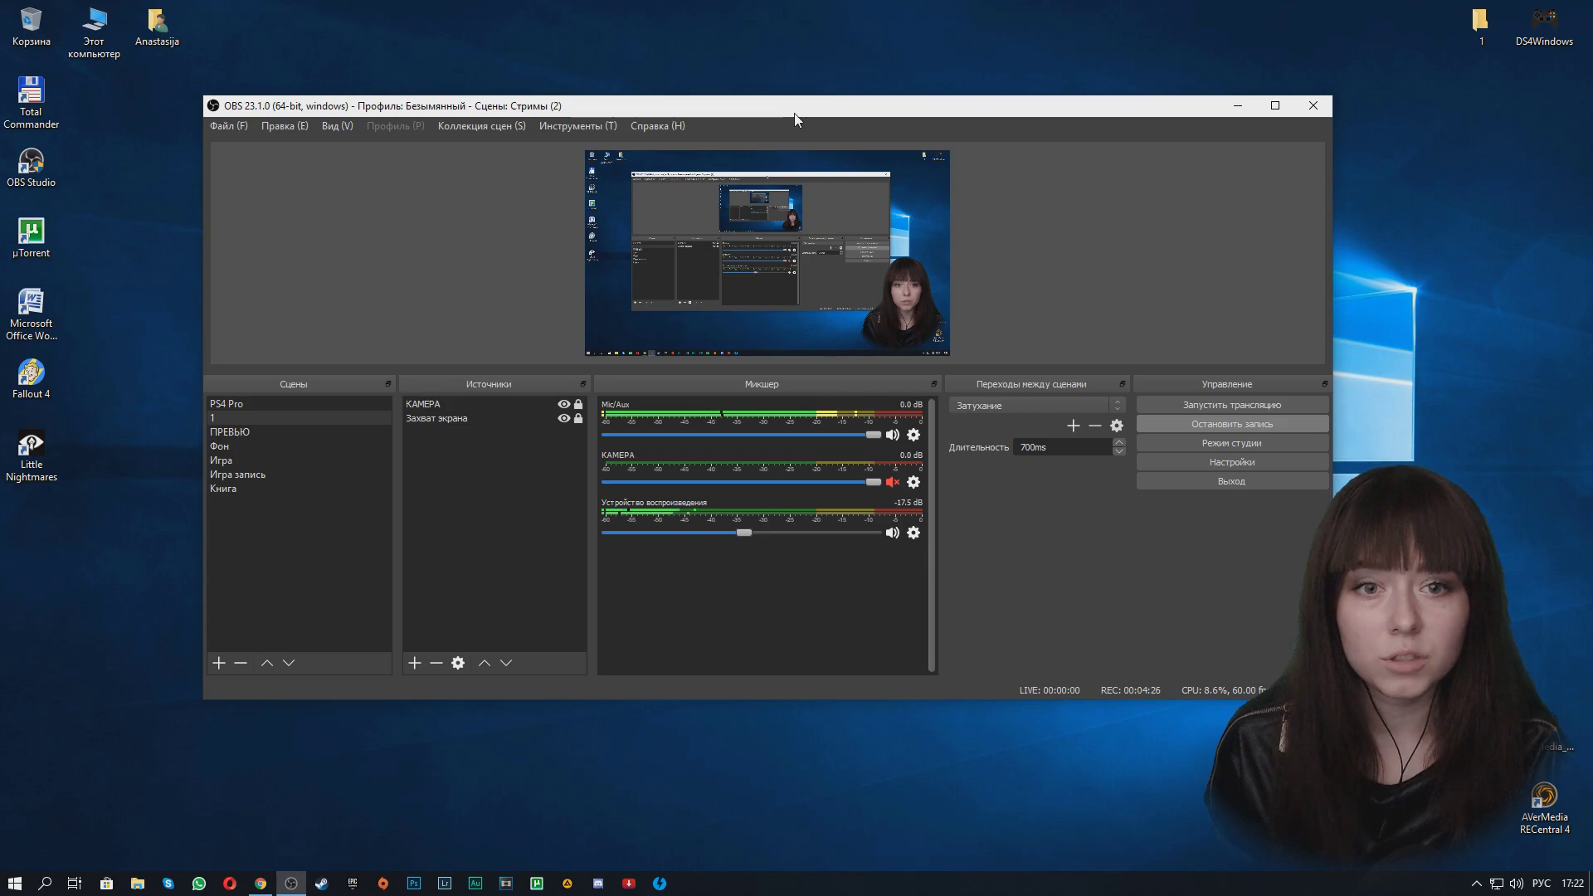
{"action": "left_click", "coordinate": [244, 405]}
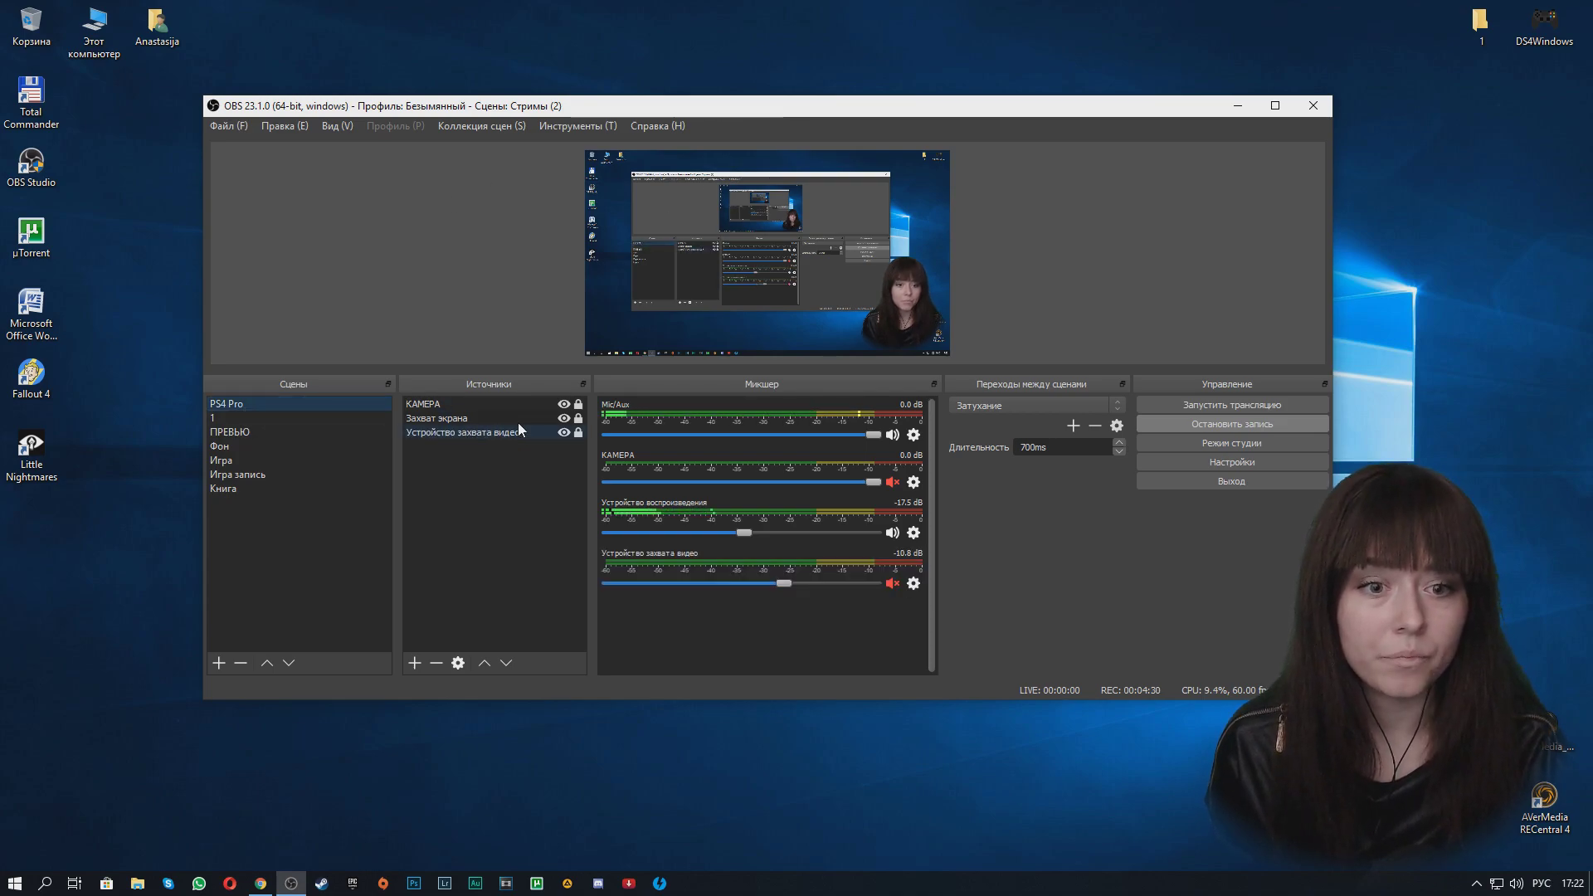
{"action": "left_click", "coordinate": [564, 419]}
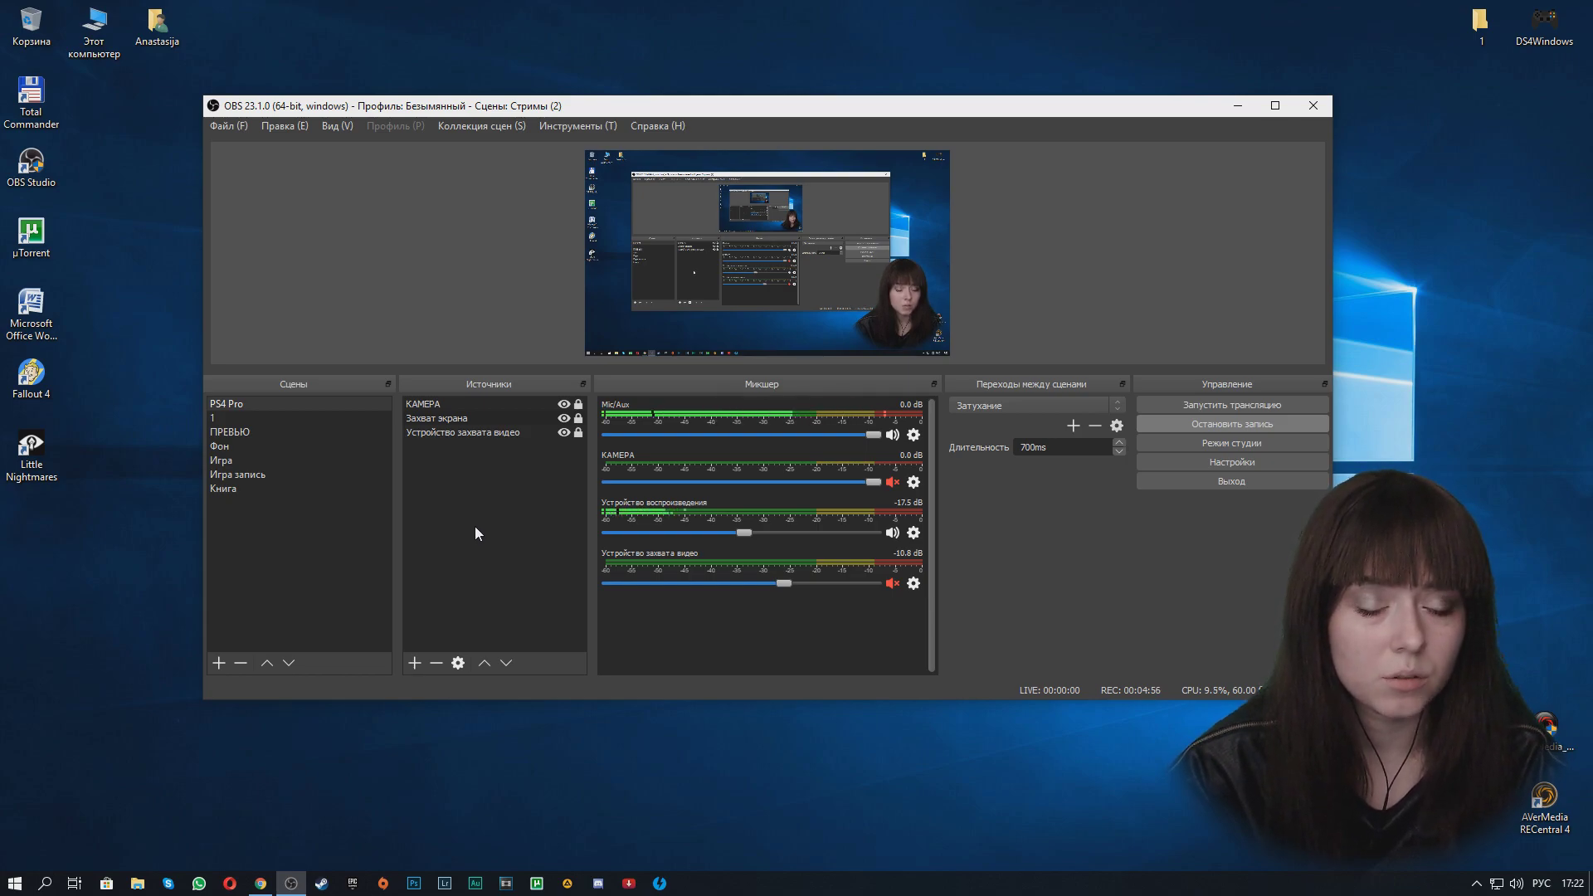
{"action": "right_click", "coordinate": [459, 503]}
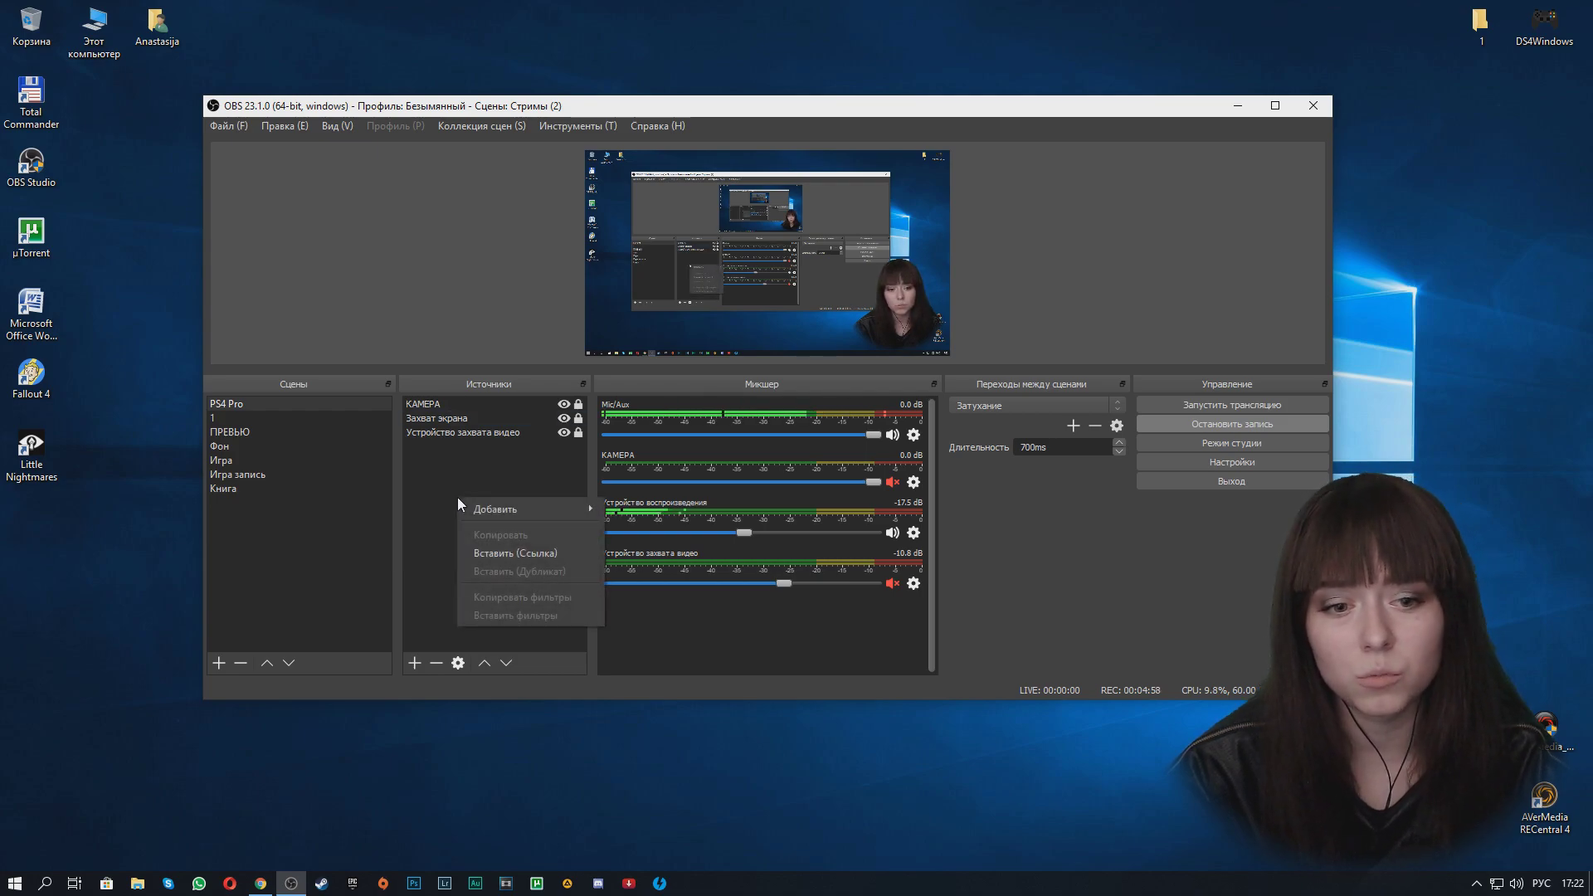
{"action": "mouse_move", "coordinate": [516, 511]}
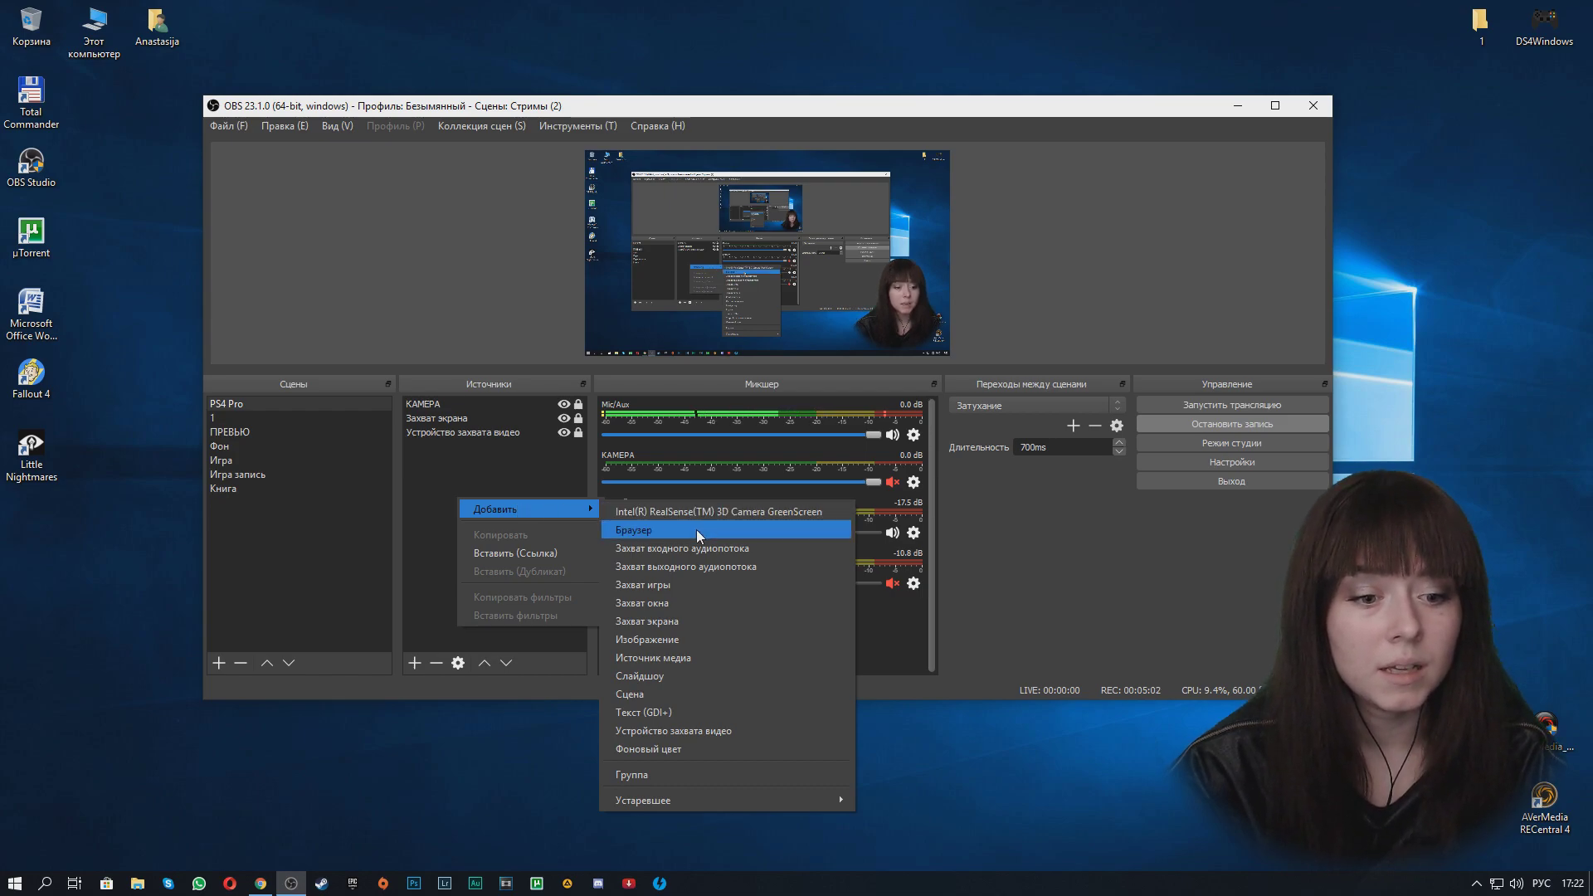
{"action": "right_click", "coordinate": [464, 466]}
{"action": "mouse_move", "coordinate": [545, 477]}
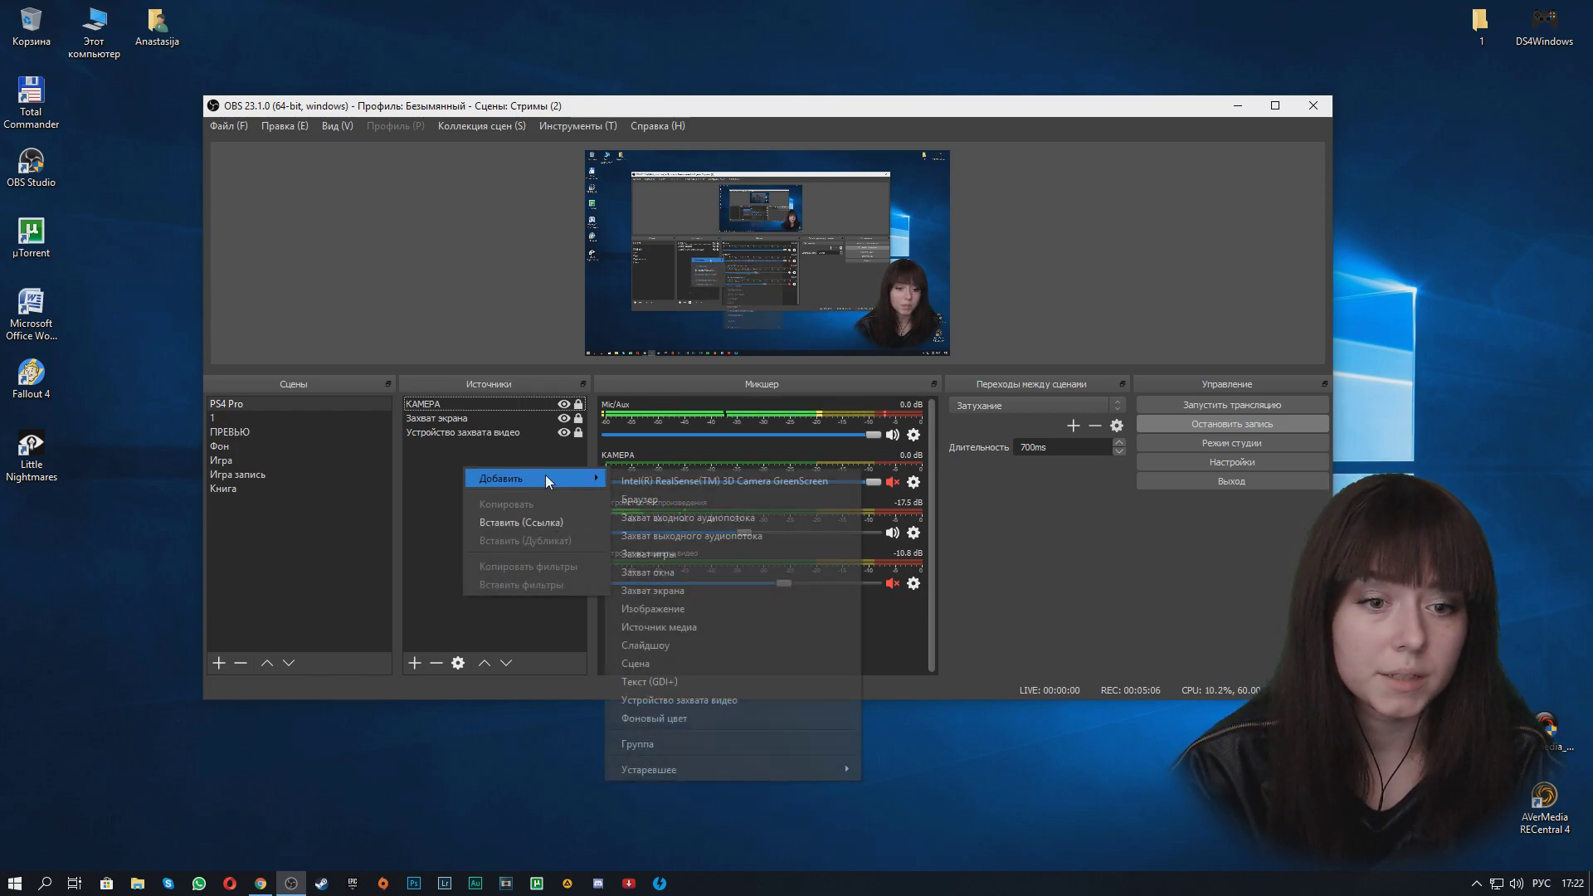
{"action": "left_click", "coordinate": [699, 702]}
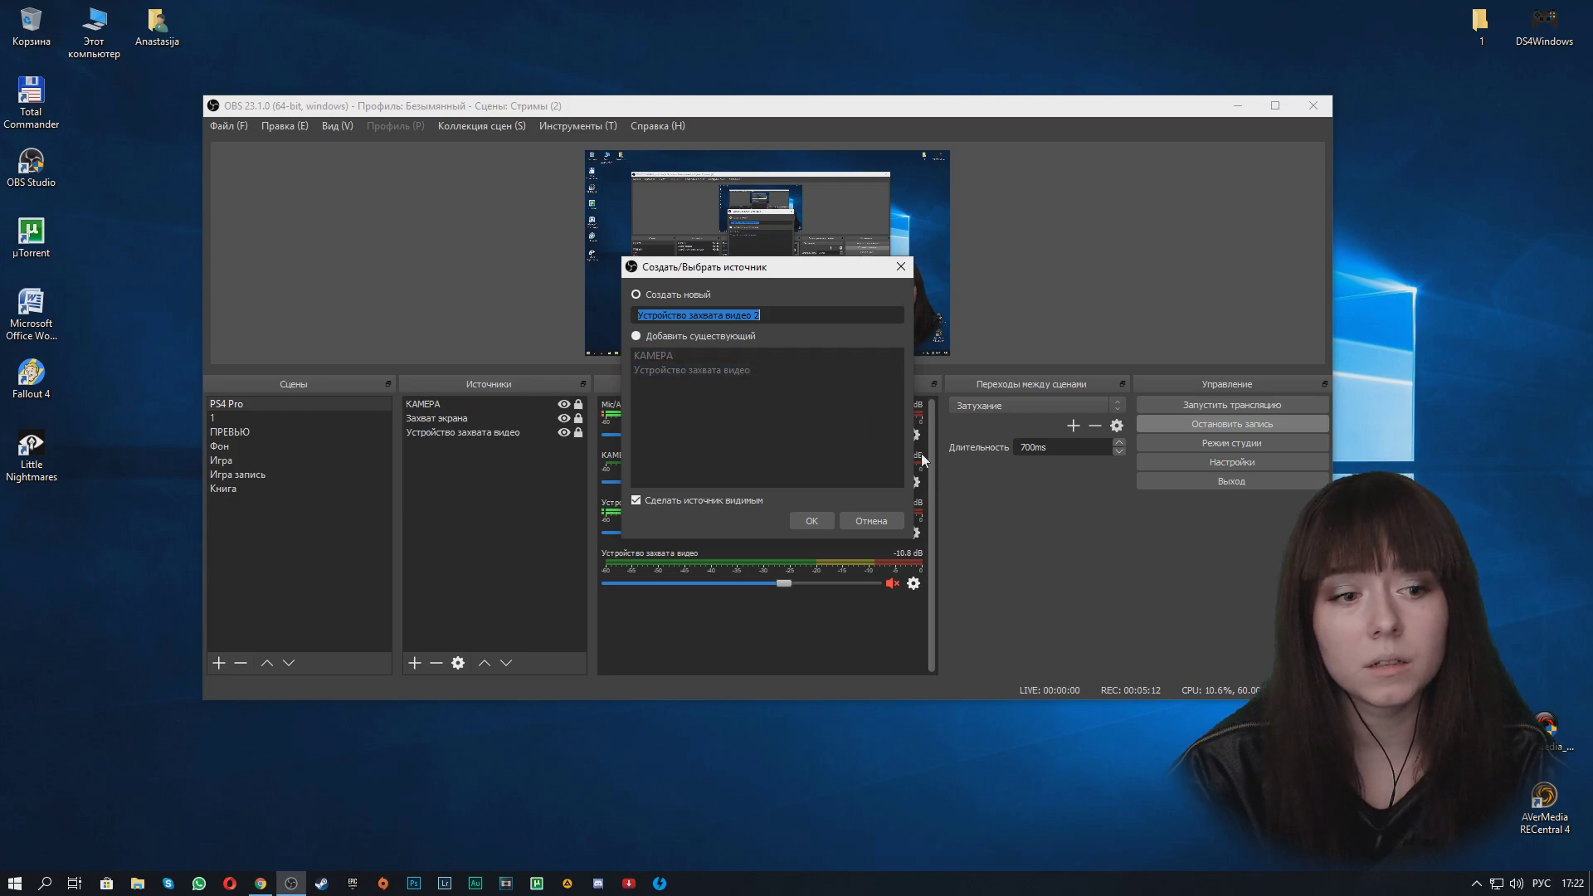
{"action": "left_click", "coordinate": [901, 268]}
Step: Open the properties of the existing "Устройство захвата видео" source in the "PS4 Pro" scene
{"action": "right_click", "coordinate": [454, 430]}
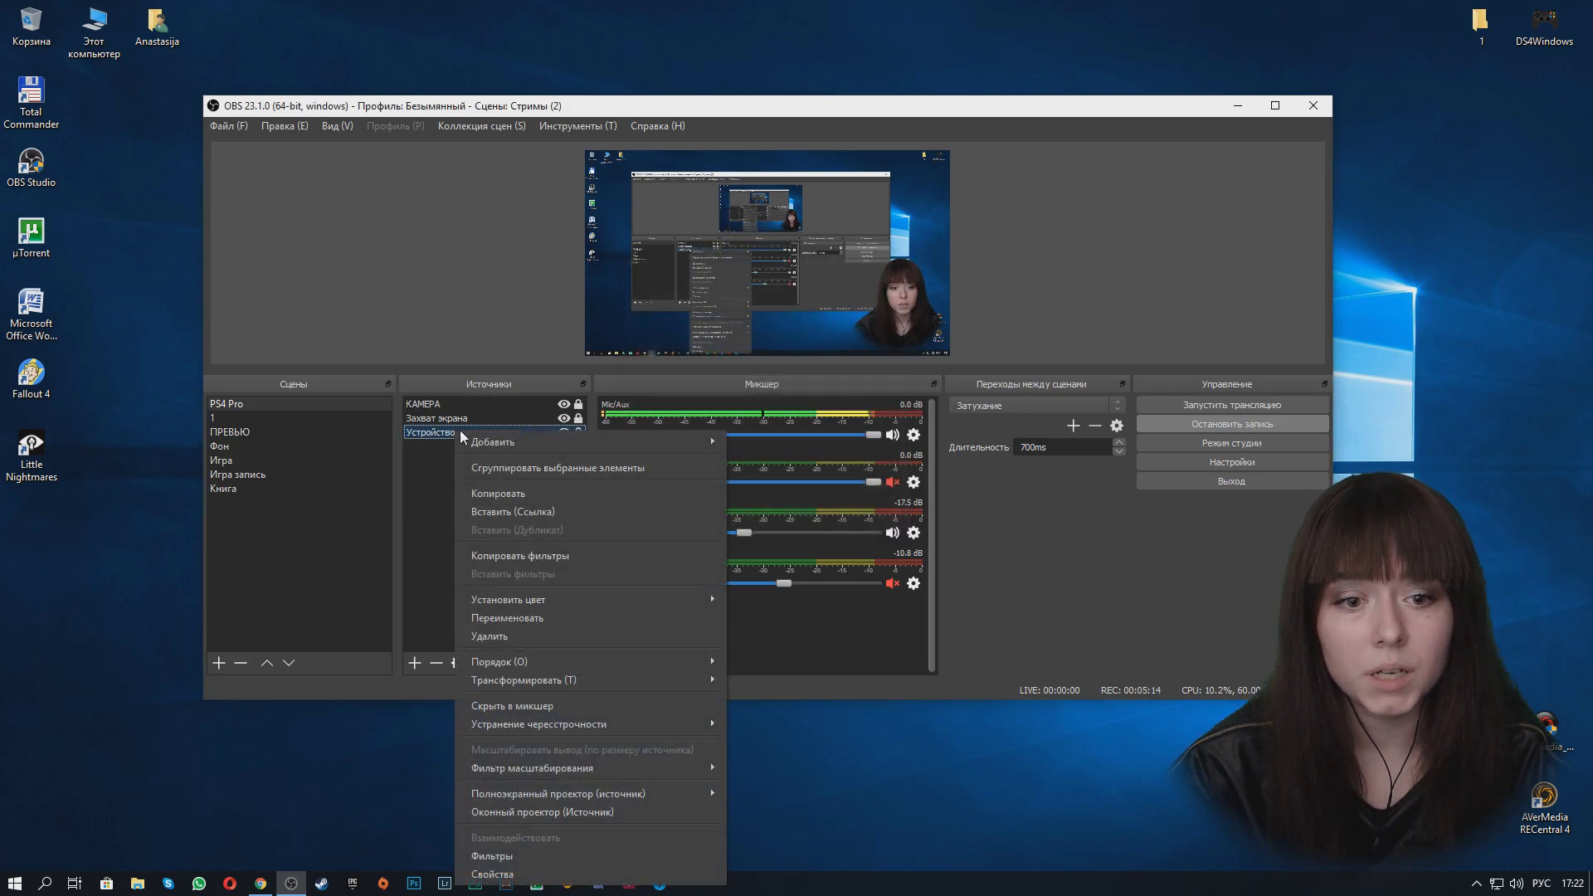
{"action": "left_click", "coordinate": [435, 434]}
{"action": "right_click", "coordinate": [435, 433]}
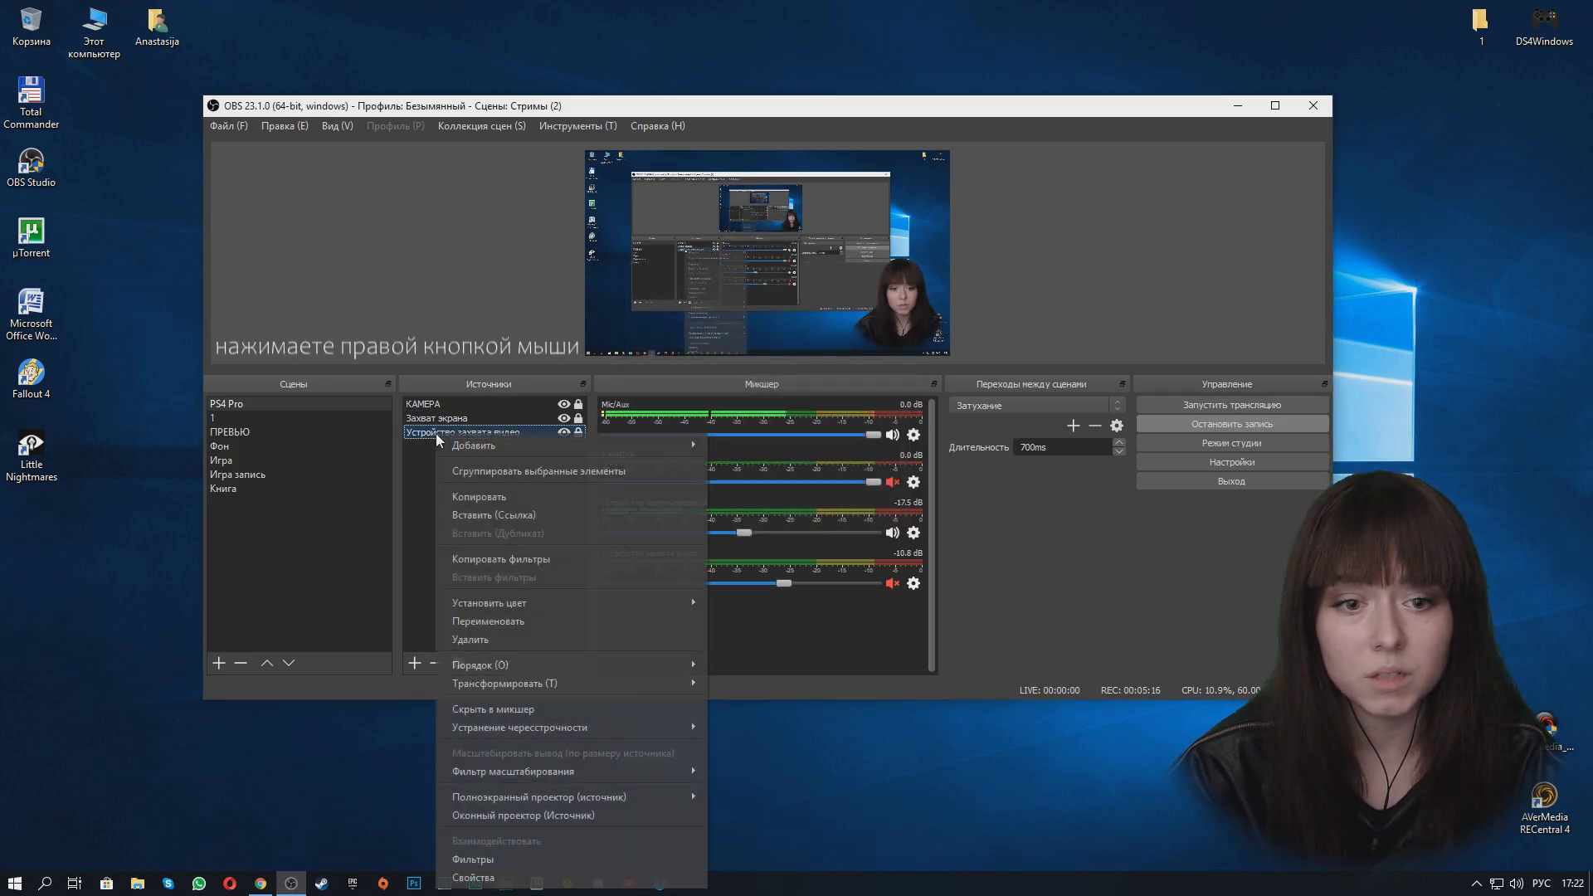
{"action": "left_click", "coordinate": [481, 877]}
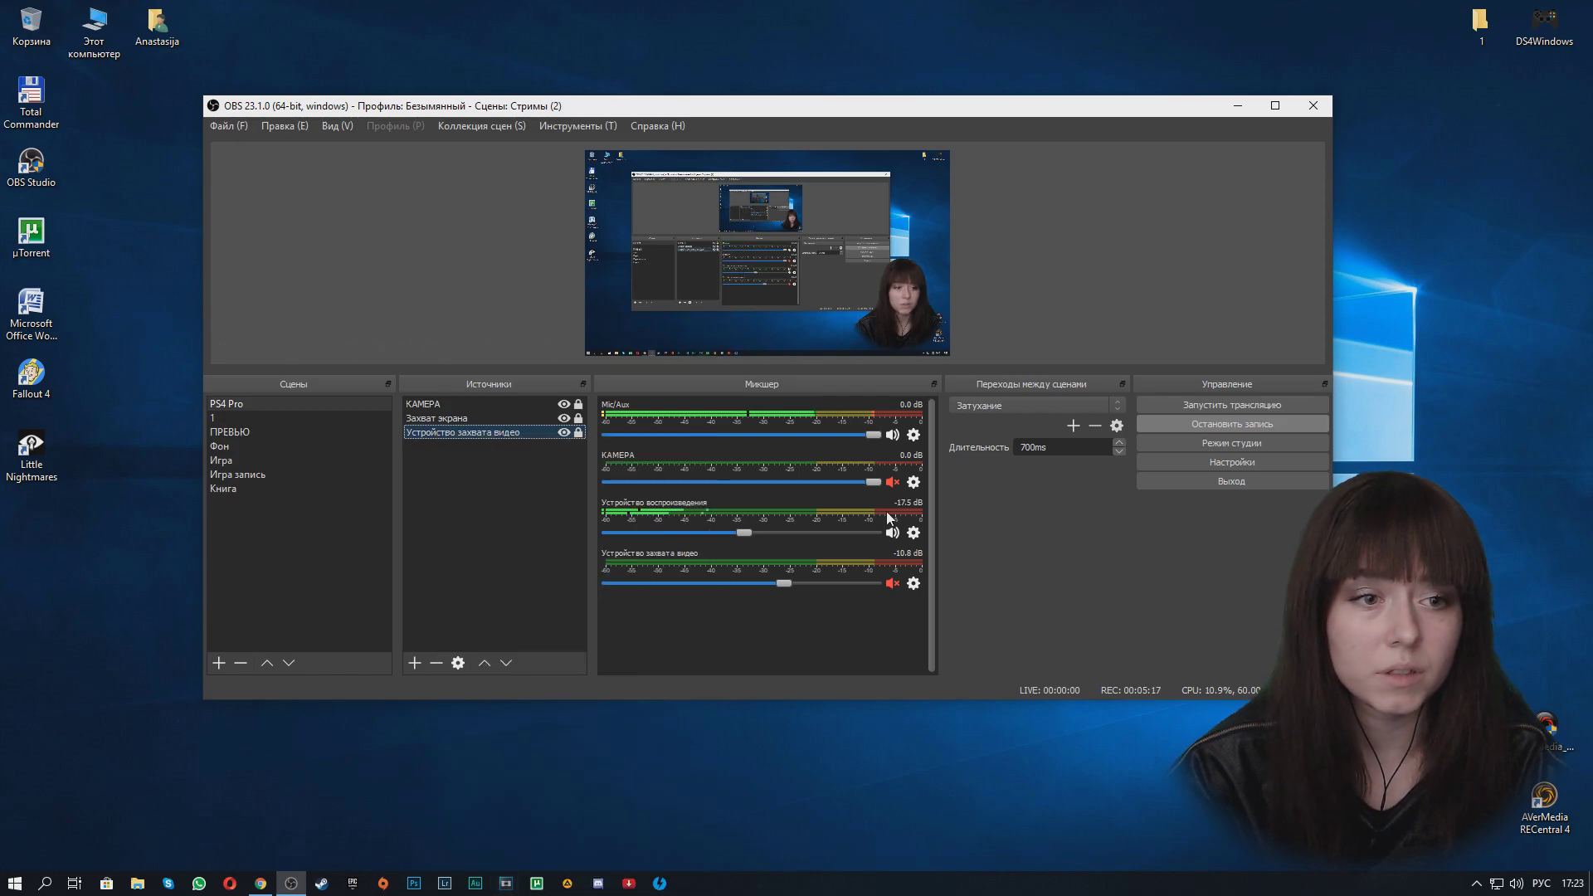
{"action": "left_click_drag", "start_coordinate": [769, 162], "coordinate": [272, 156]}
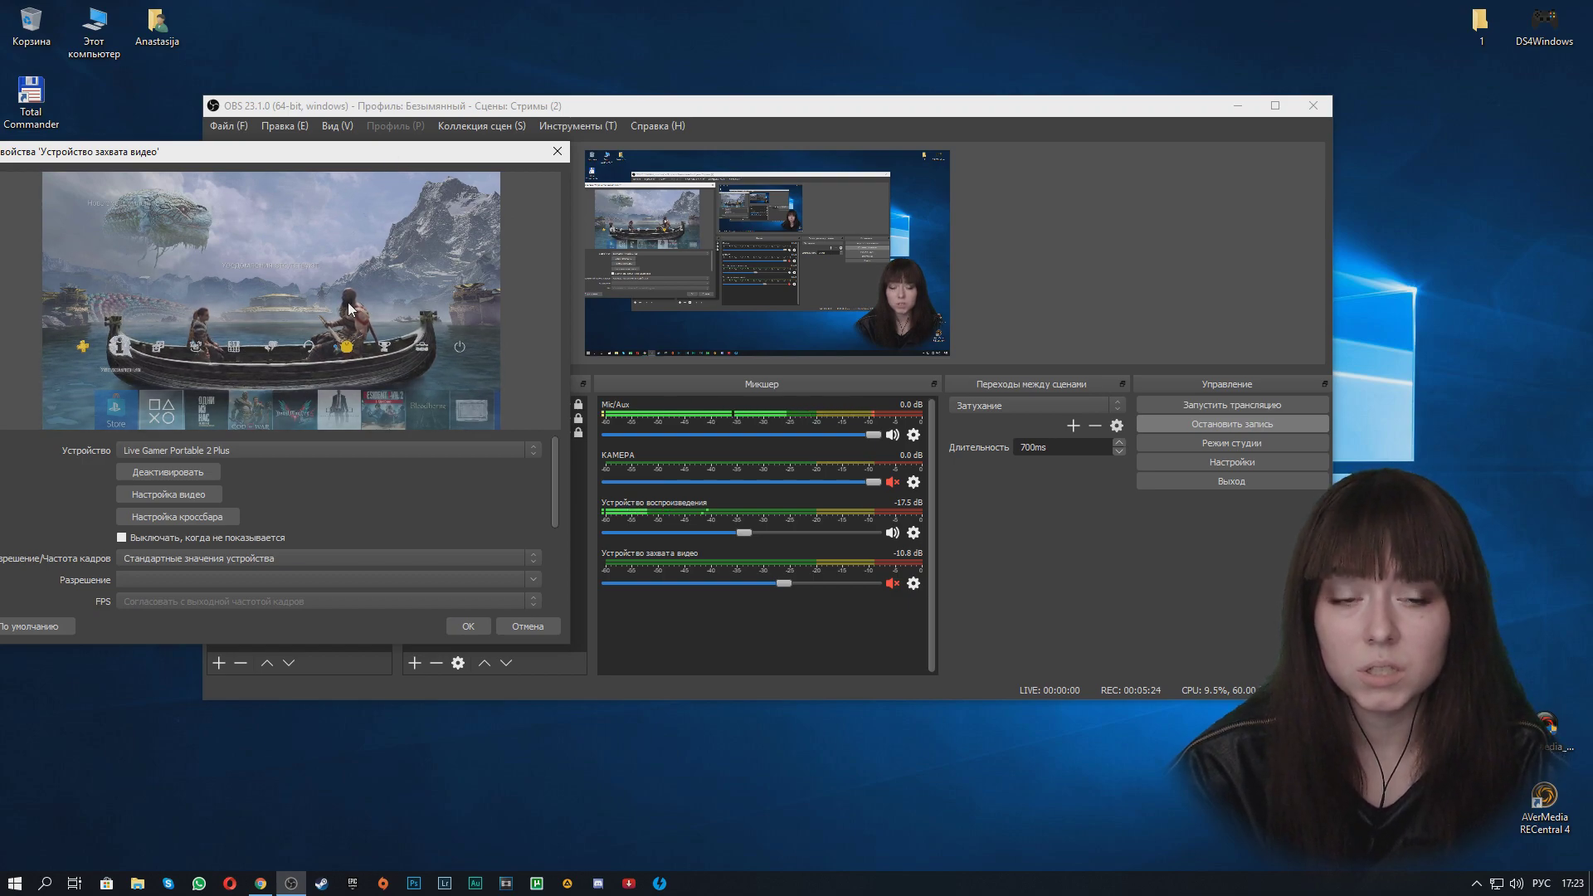
Step: Choose Live Gamer Portable 2 Plus as the video capture device and confirm the source properties
{"action": "left_click", "coordinate": [535, 453]}
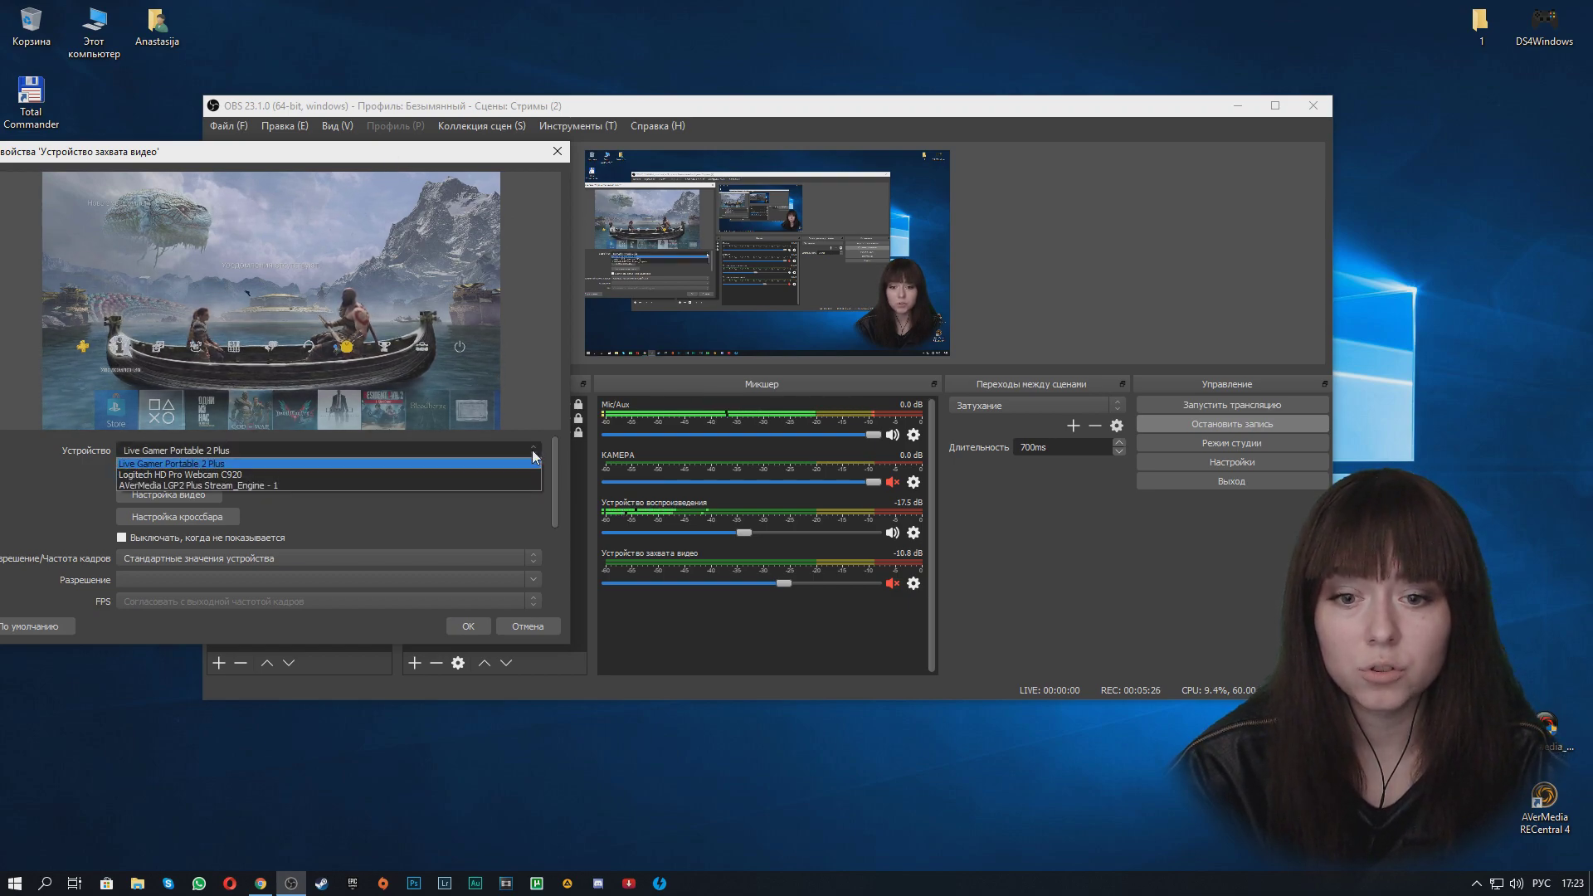
{"action": "left_click", "coordinate": [81, 456]}
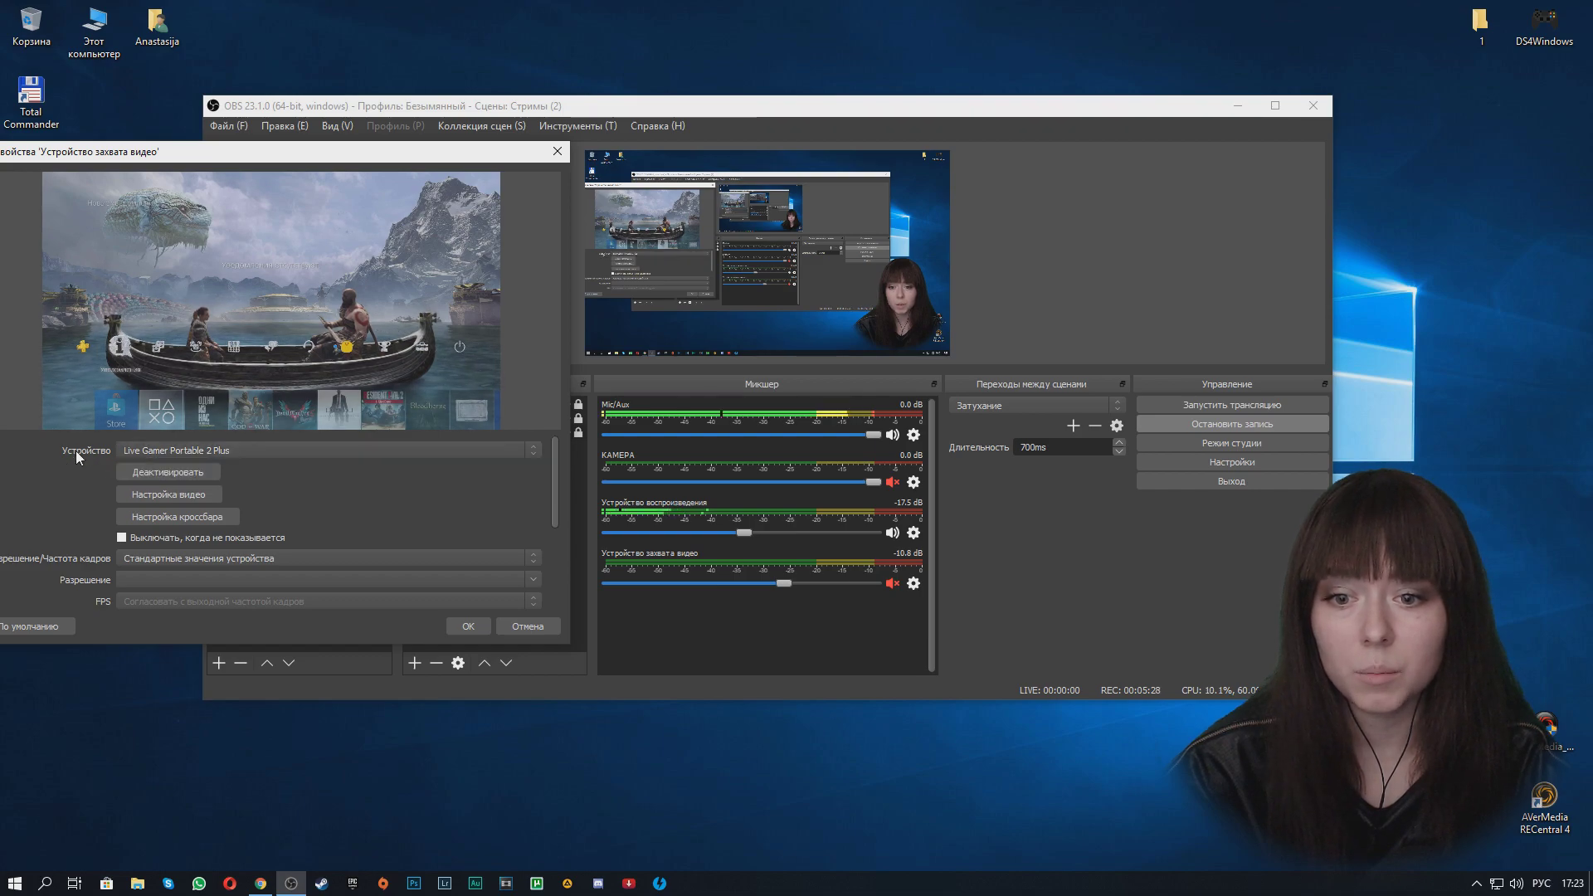
{"action": "left_click", "coordinate": [354, 455]}
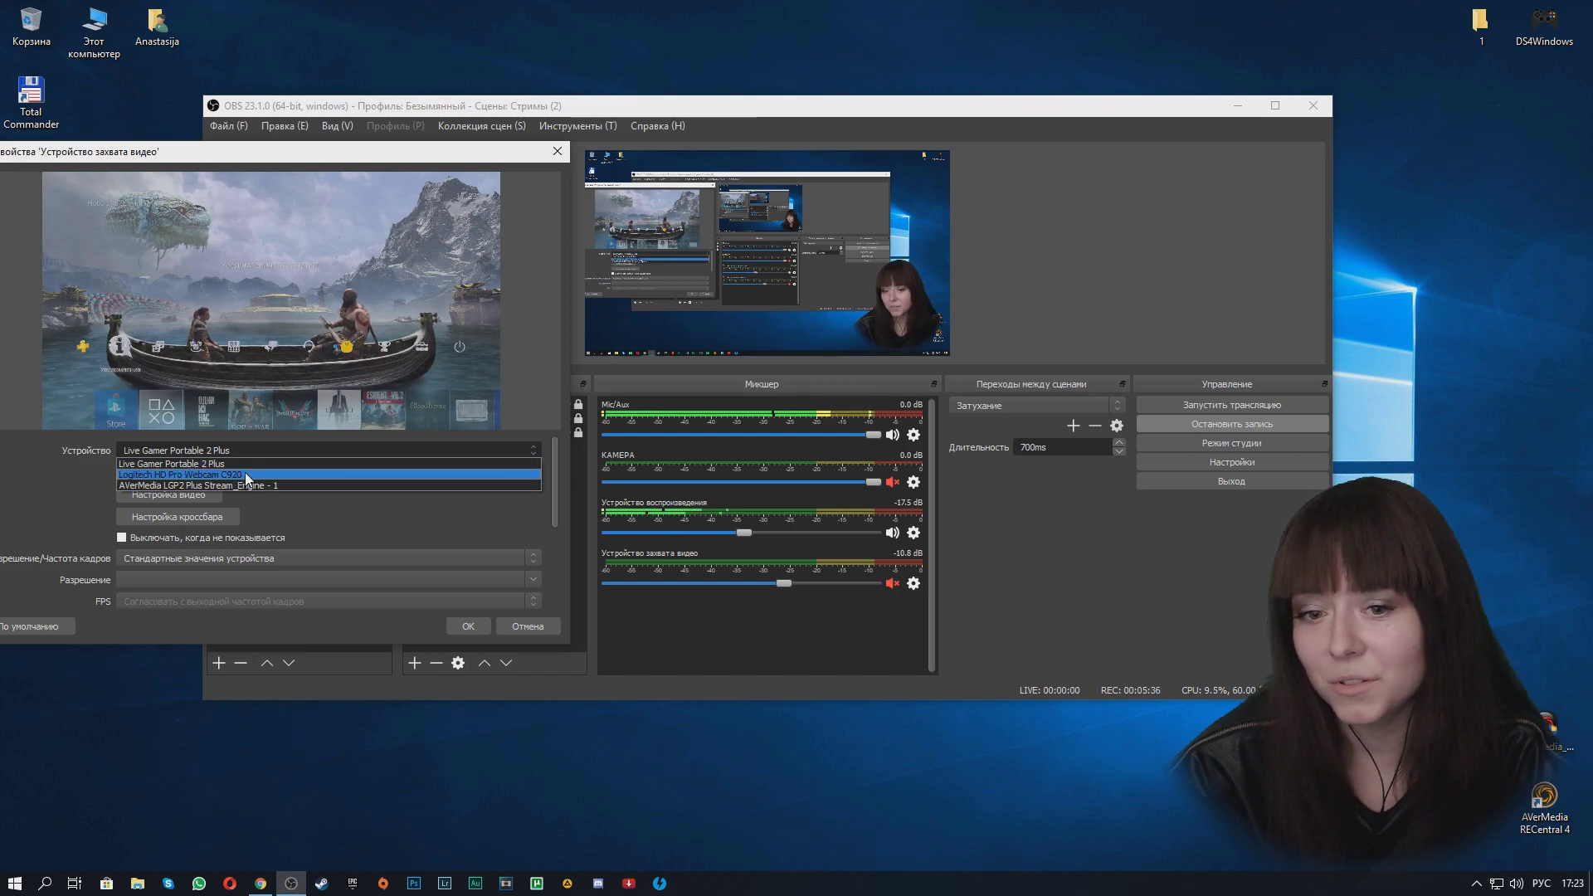
{"action": "left_click", "coordinate": [277, 461]}
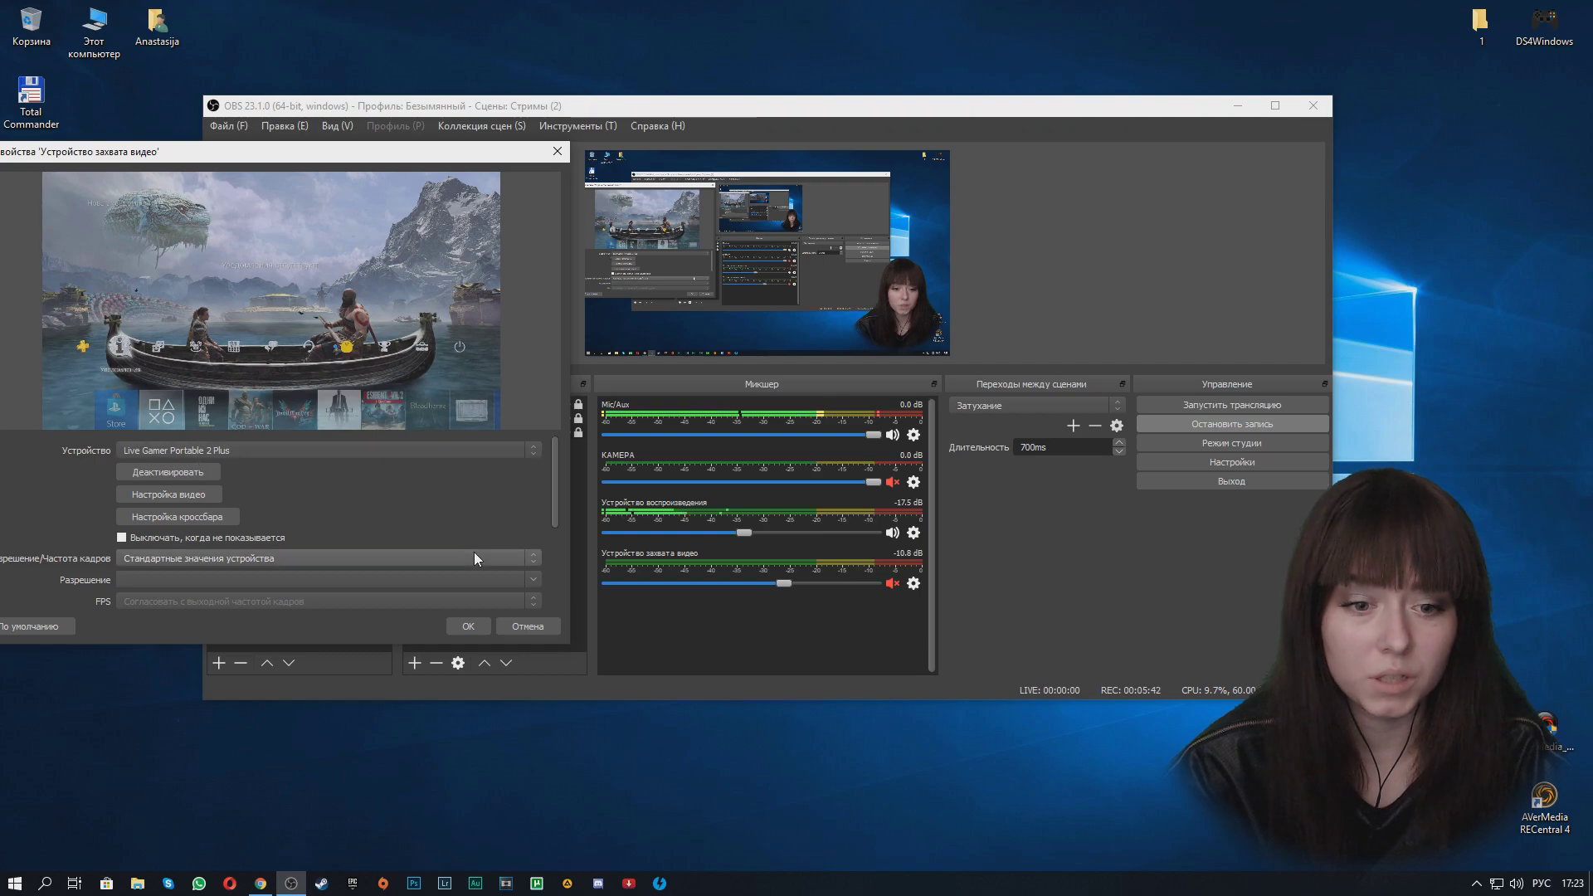
{"action": "left_click", "coordinate": [473, 625]}
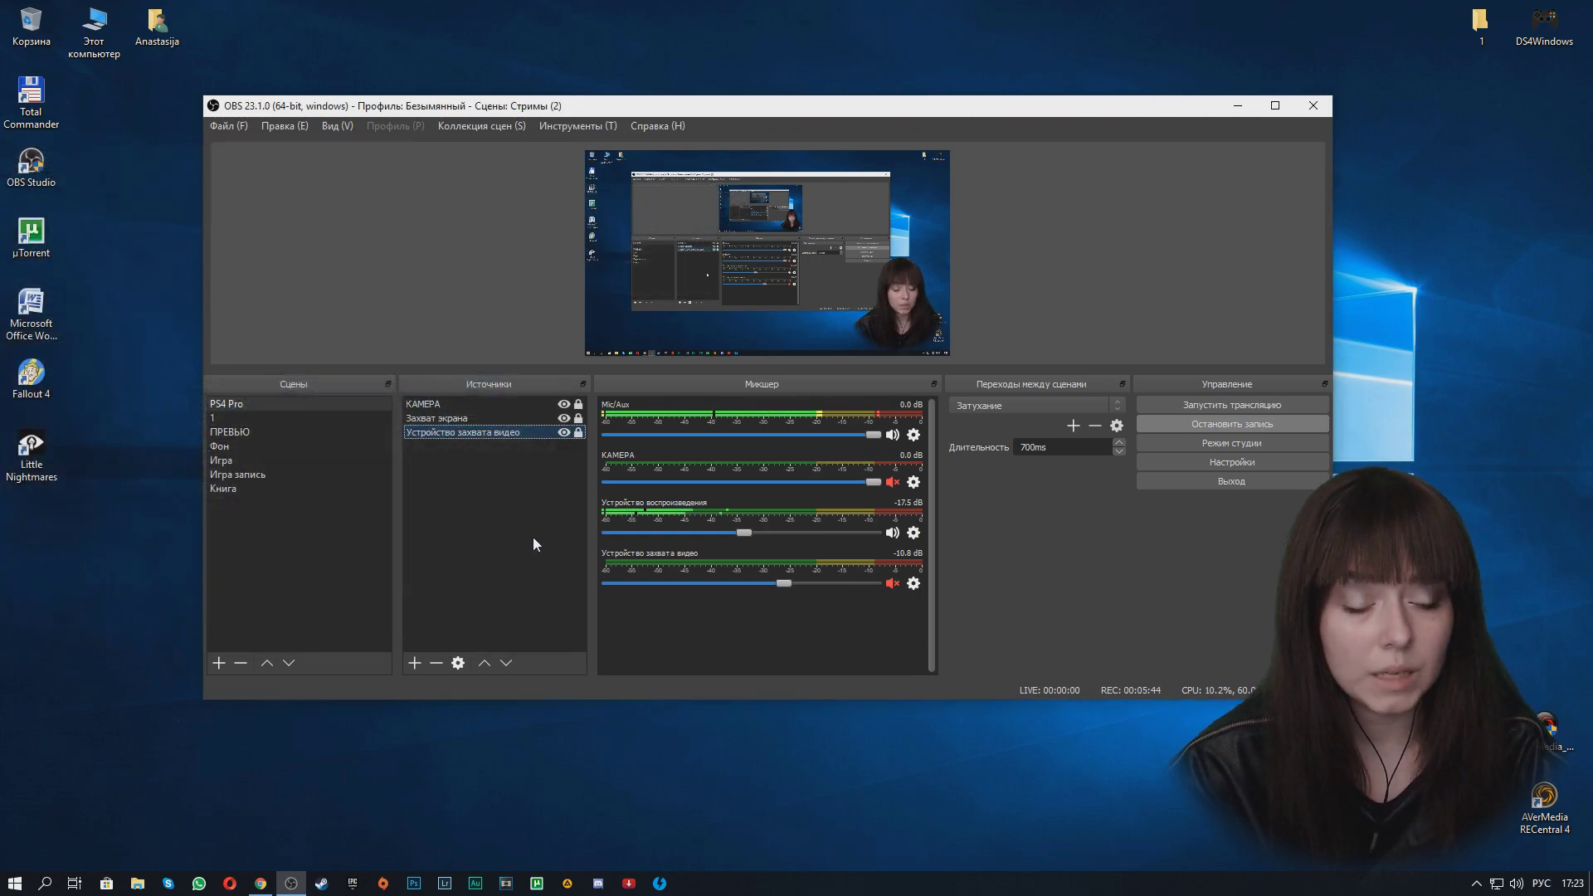